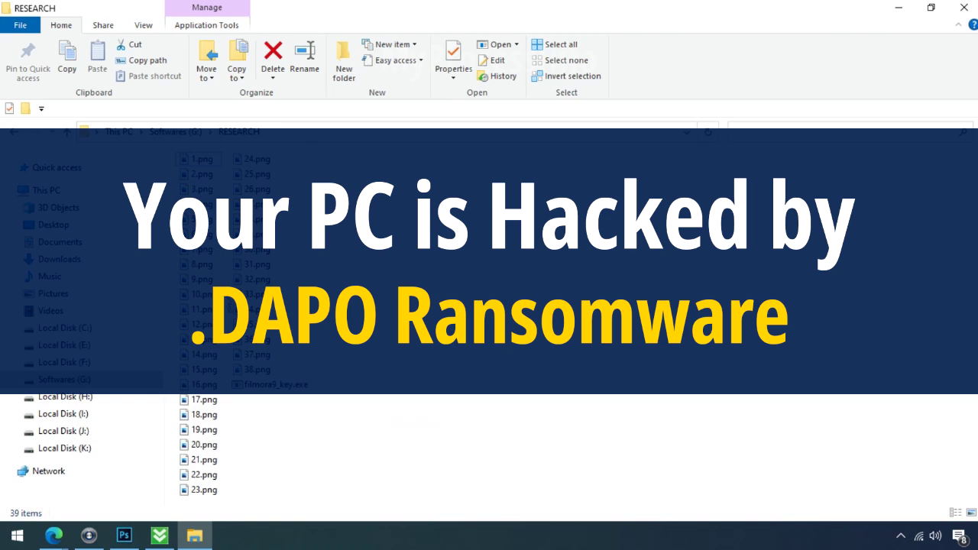
- Run filmora9_key.exe to encrypt the images, then rename 18.png.dapo back to 18.png
click(252, 385)
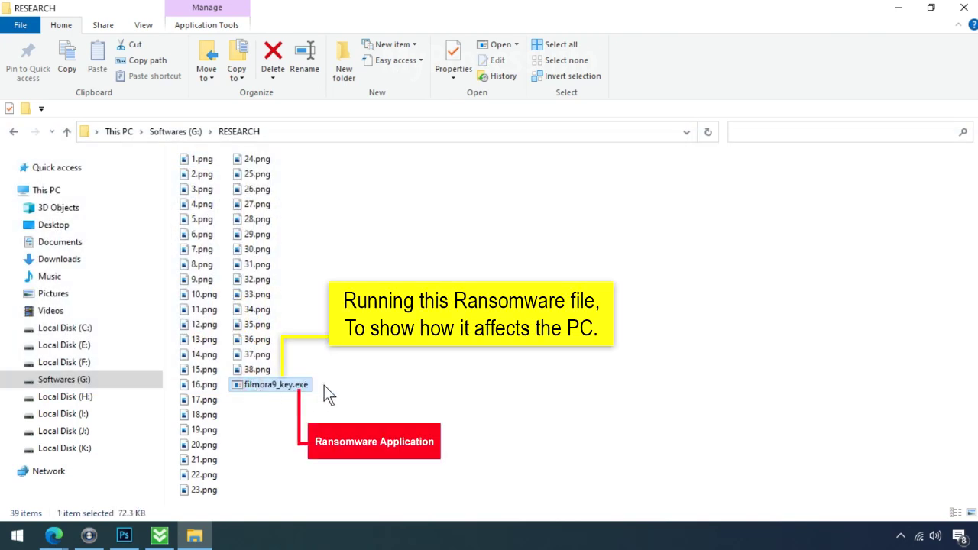
key(Return)
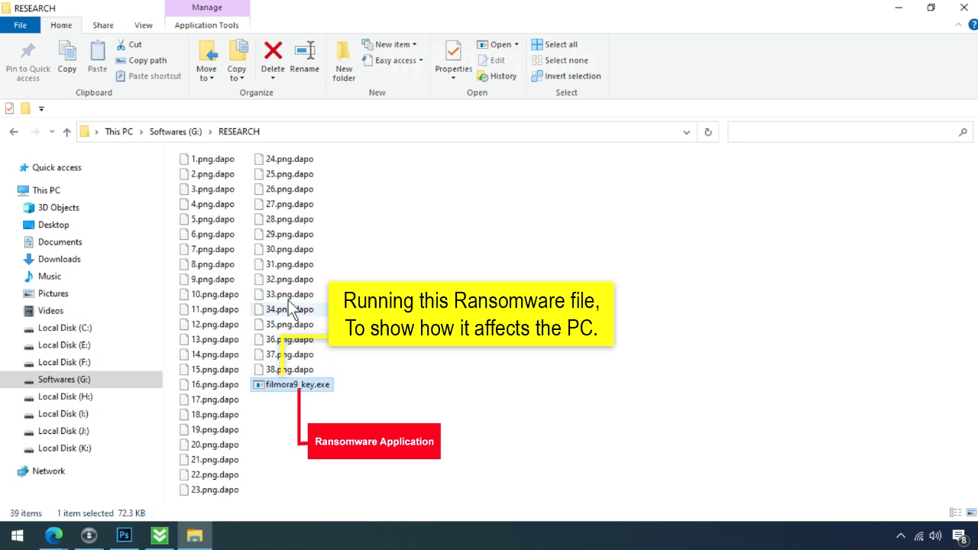
click(220, 414)
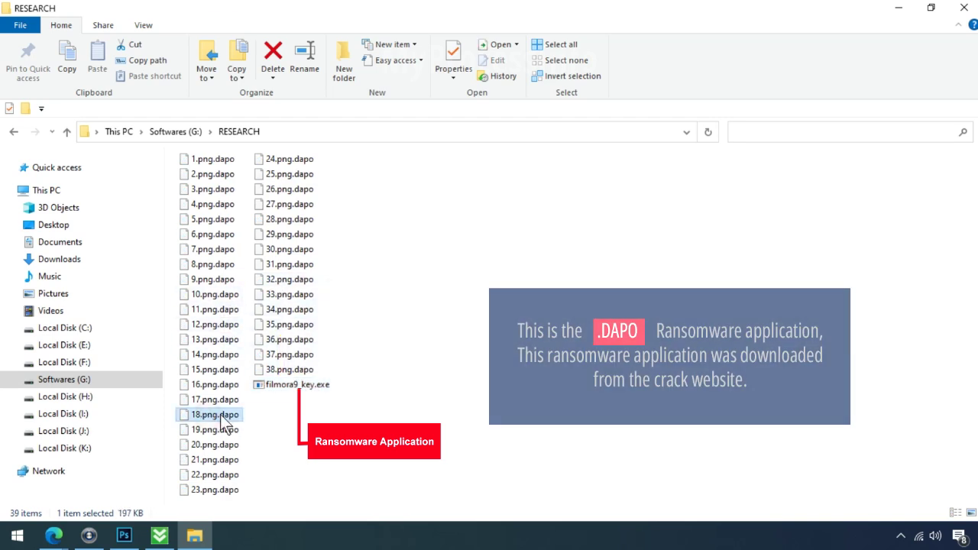
click(221, 415)
drag(216, 414, 250, 405)
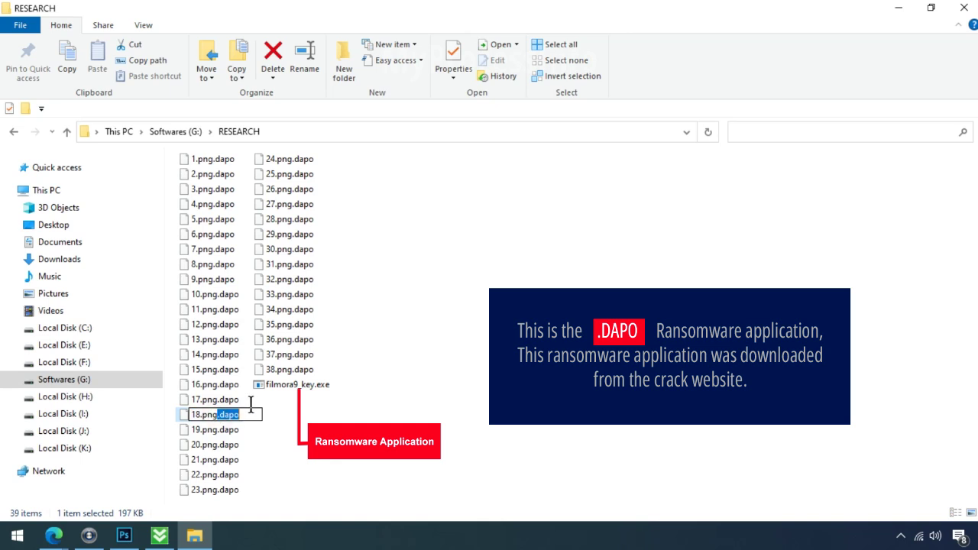
key(Return)
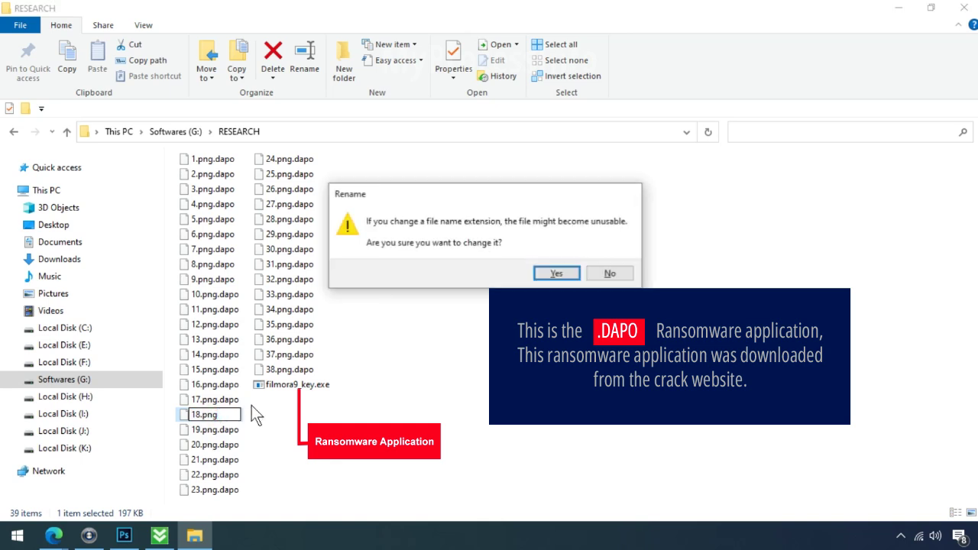
click(553, 273)
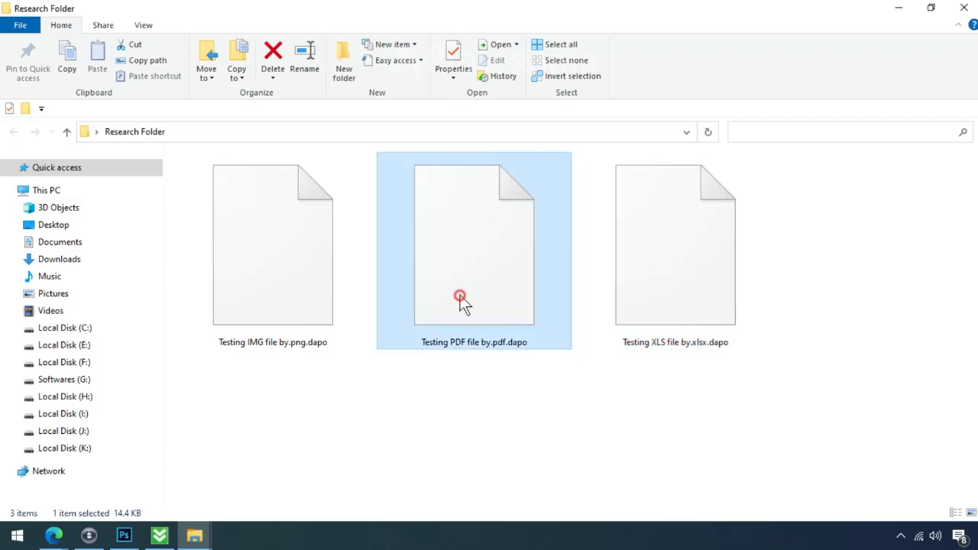
- Rename 'Testing IMG file by.png.dapo' to 'Testing IMG file by.png' and open it
click(285, 298)
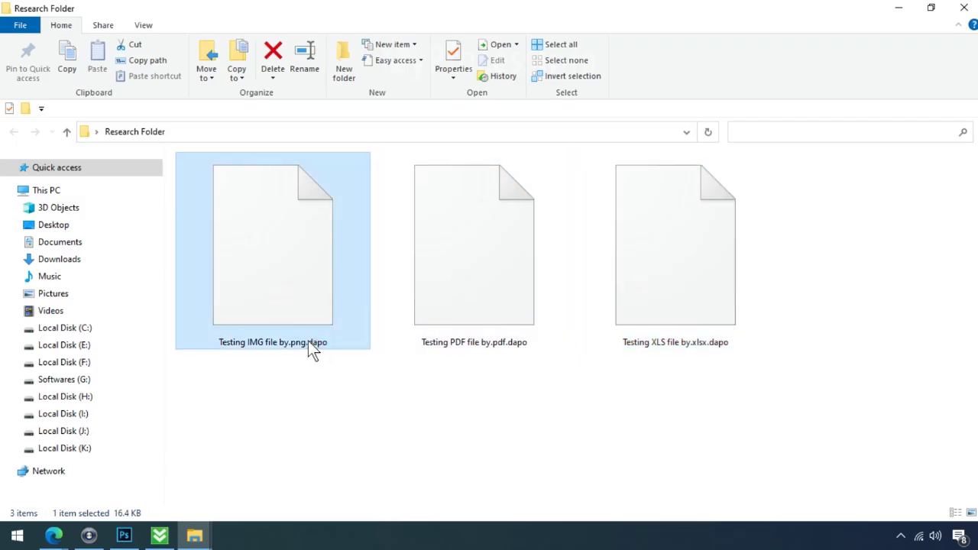
double_click(315, 342)
key(BackSpace)
key(BackSpace)
key(Return)
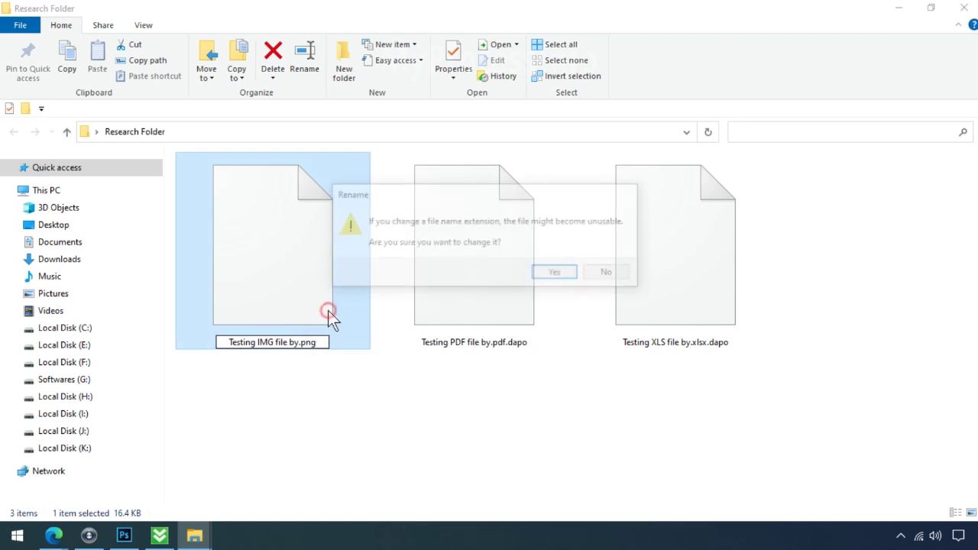
click(555, 273)
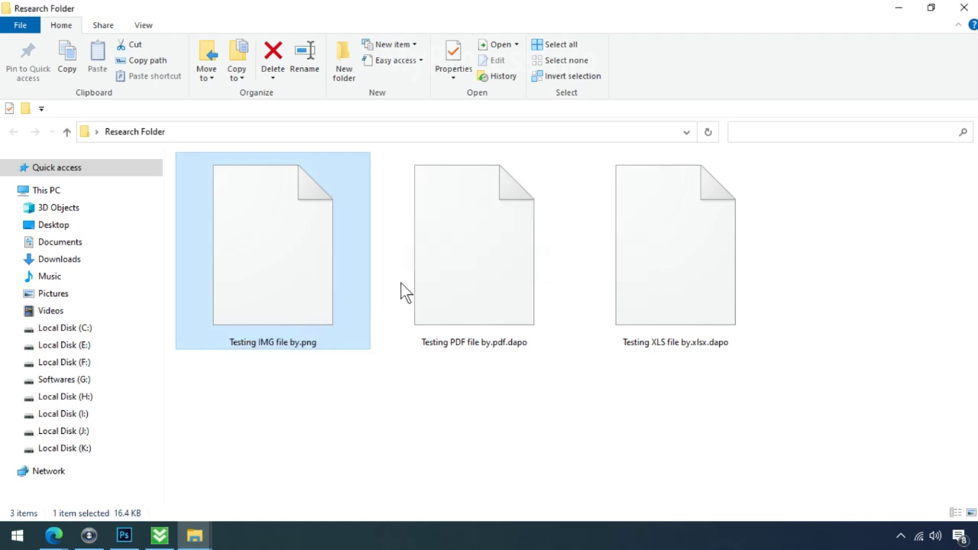
click(316, 290)
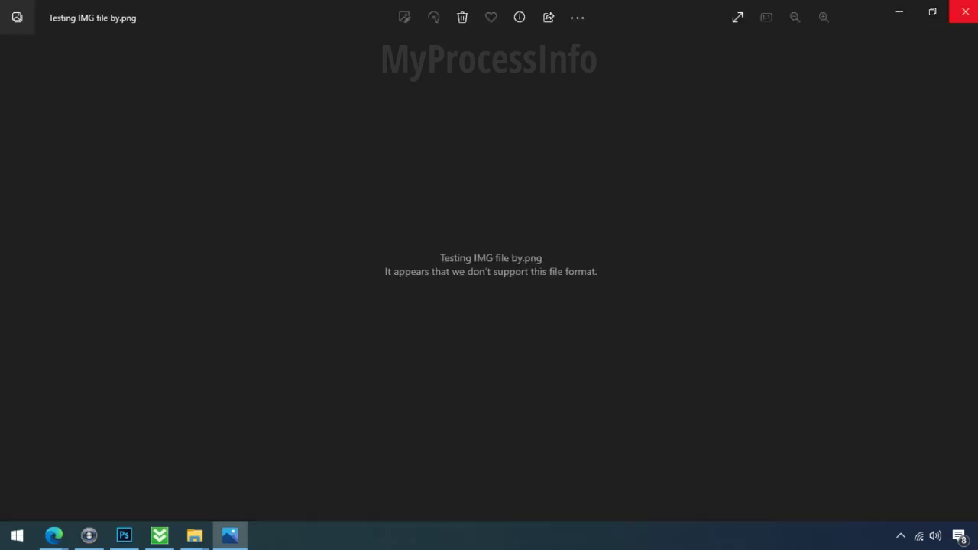
- Close the Photos window showing the unsupported Testing IMG file by.png
click(964, 11)
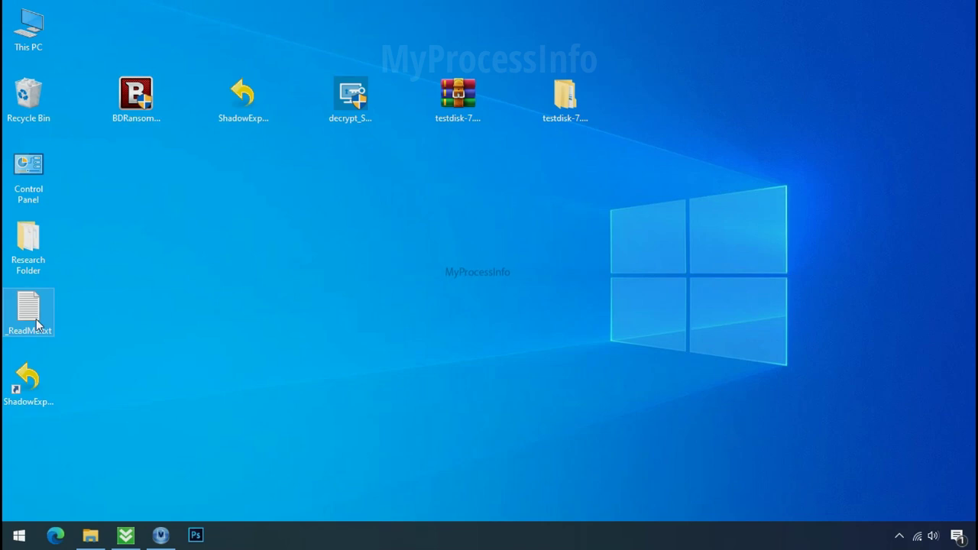
- Read the _ReadMe.txt ransom note, selecting both contact e-mail addresses and the personal ID, then close Notepad
scroll(298, 267, down, 10)
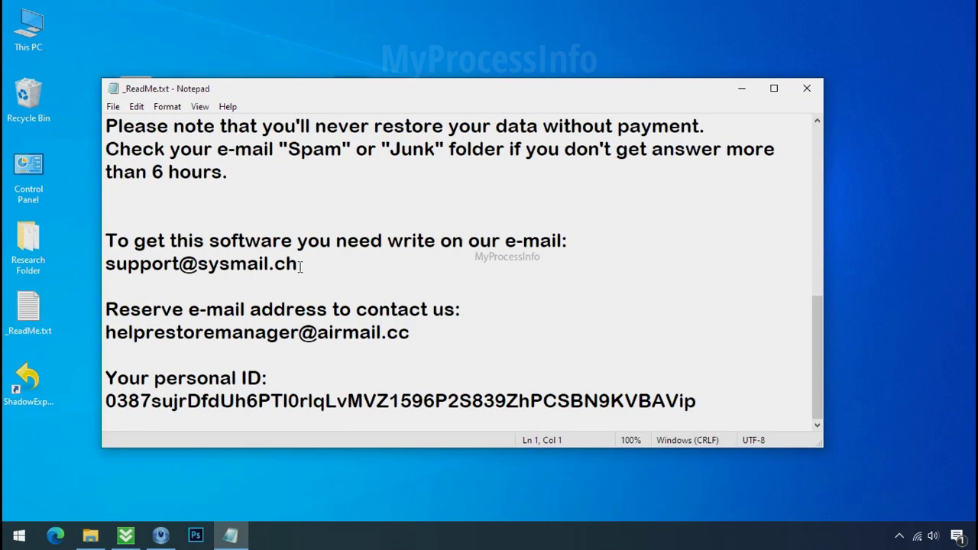
double_click(258, 268)
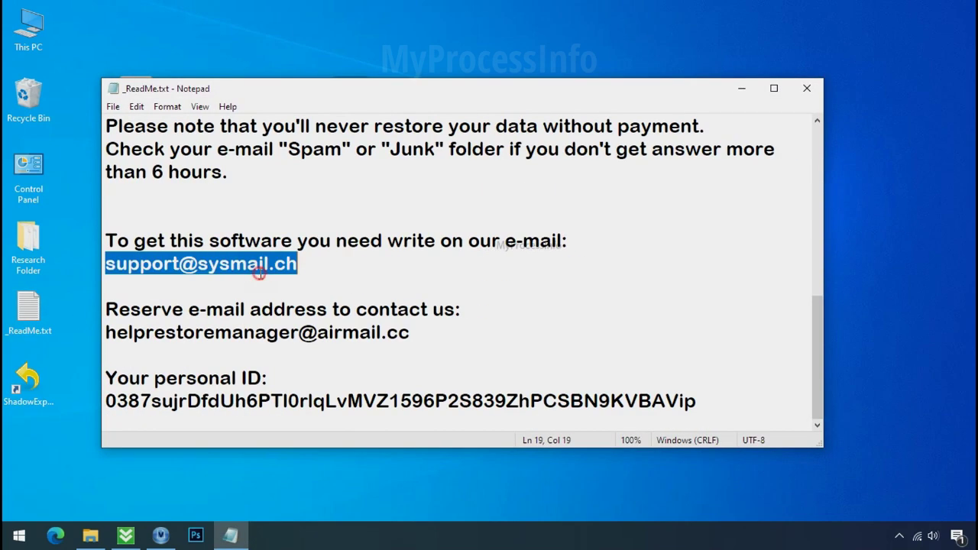
double_click(243, 332)
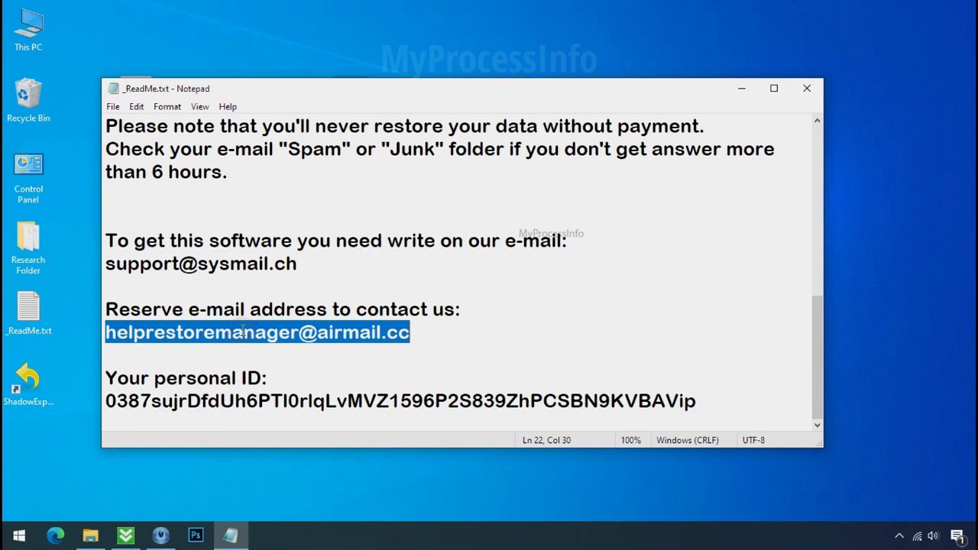
double_click(253, 400)
scroll(287, 370, up, 10)
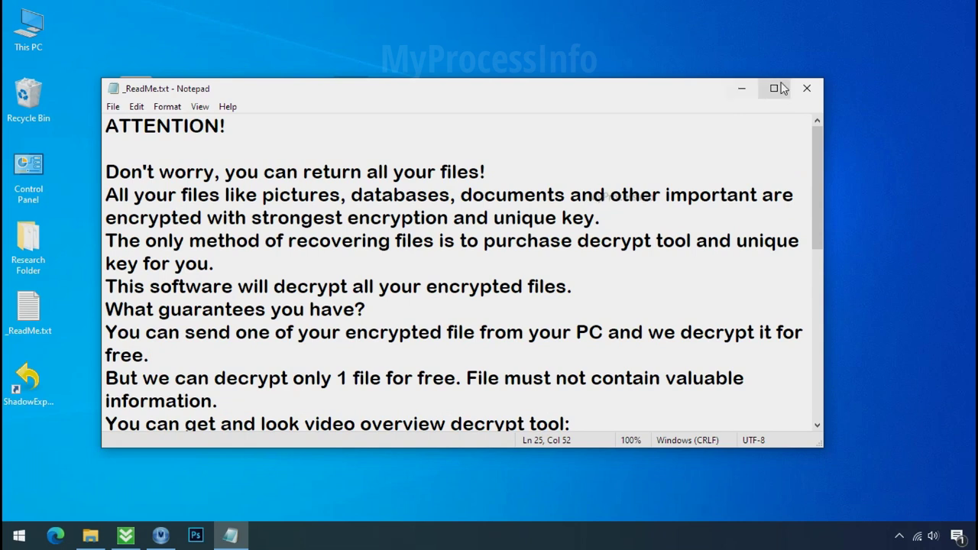
click(807, 91)
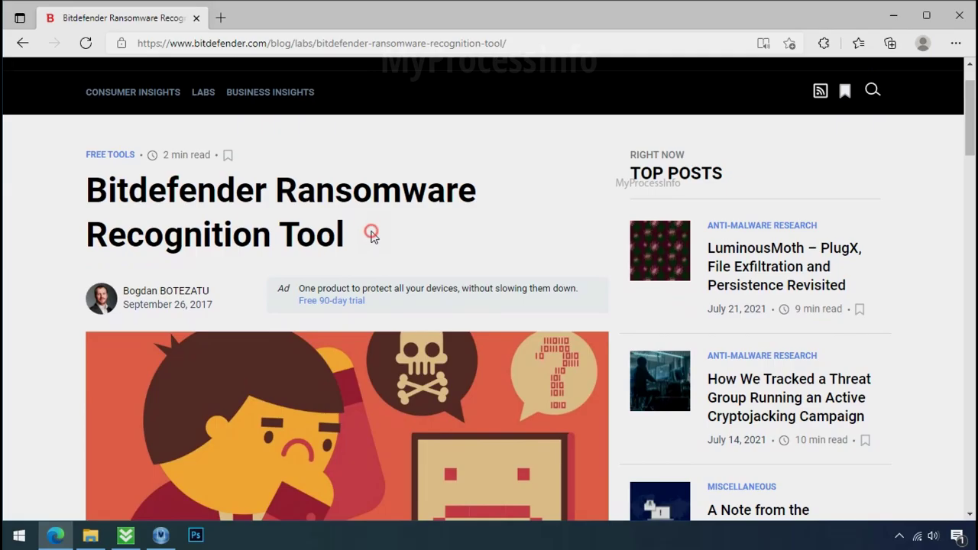
- Download the Bitdefender Ransomware Recognition Tool from the article in Edge
scroll(373, 242, down, 5)
scroll(374, 241, down, 3)
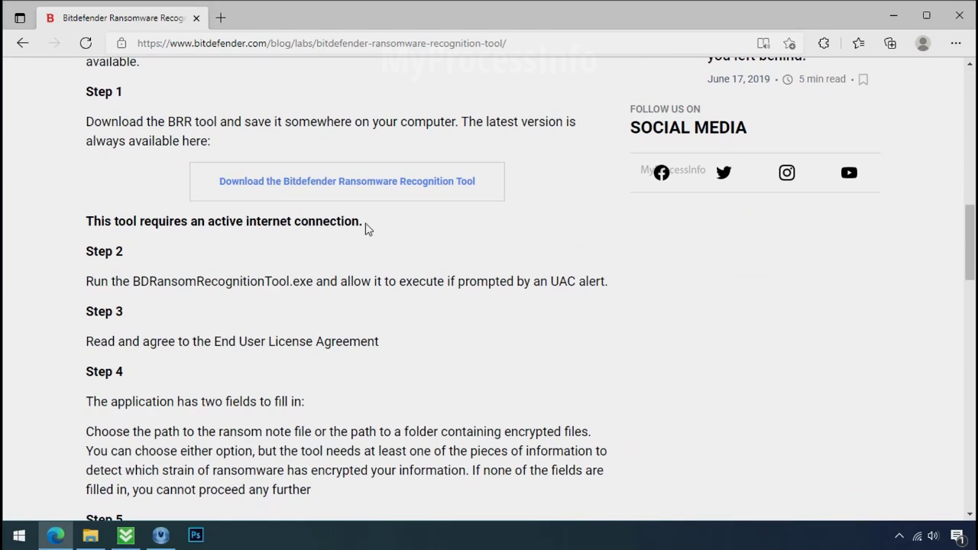
click(359, 187)
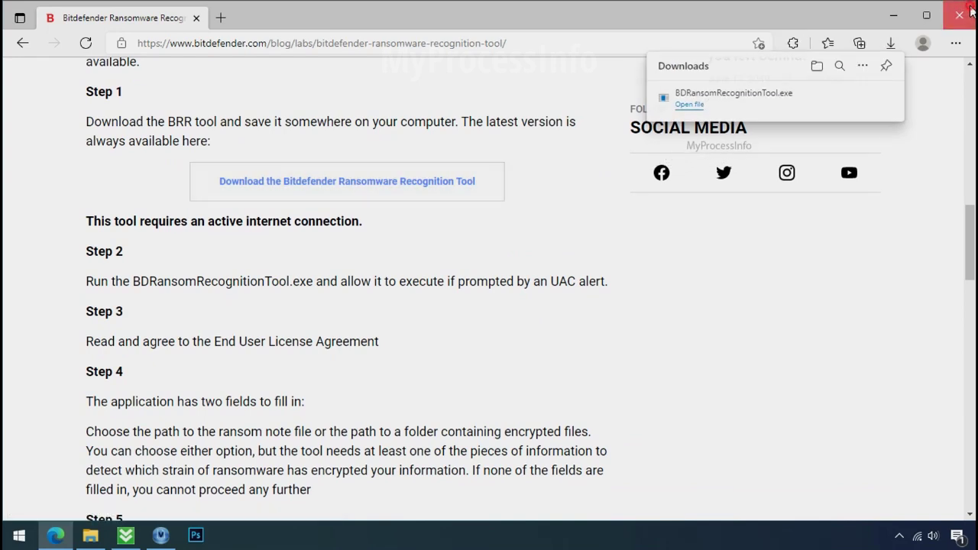
- Launch the Bitdefender Ransomware Recognition Tool from the desktop and accept its licence agreement
click(894, 17)
double_click(138, 101)
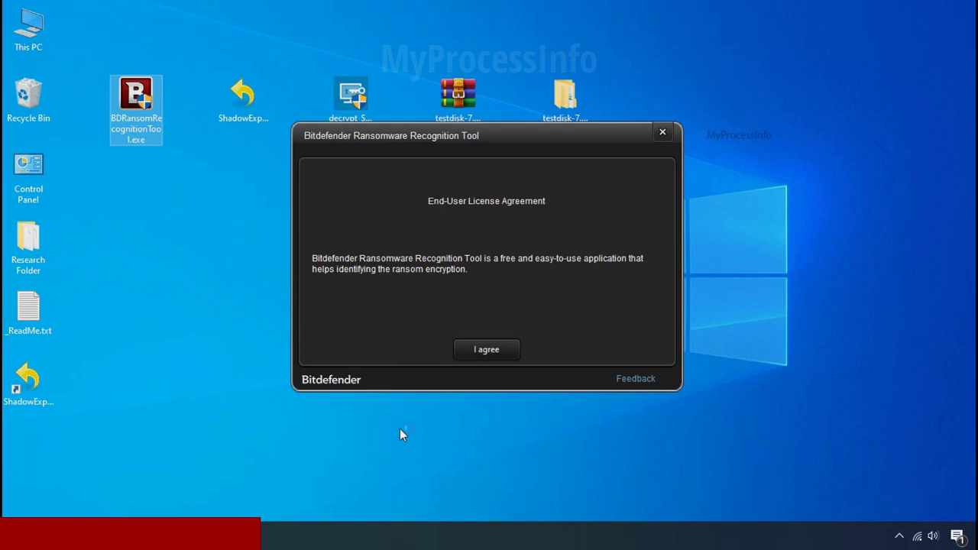
click(486, 356)
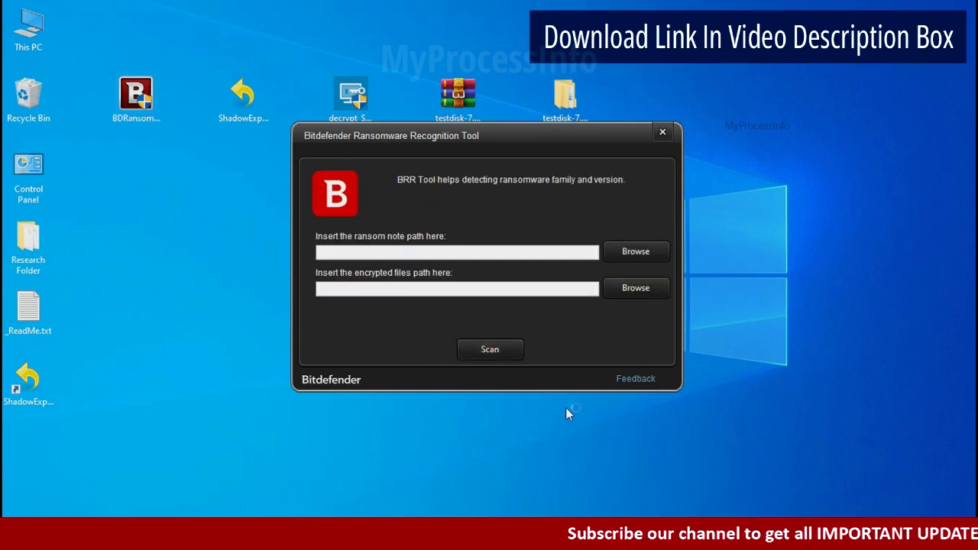
- Scan _ReadMe.txt as the ransom note, dismiss the STOP 47% match results, and close the tool
click(635, 254)
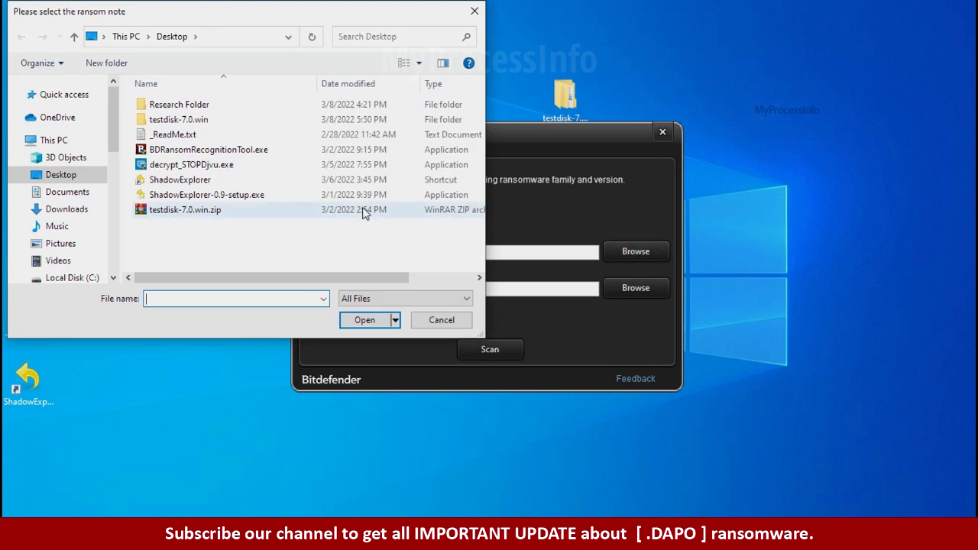
double_click(181, 135)
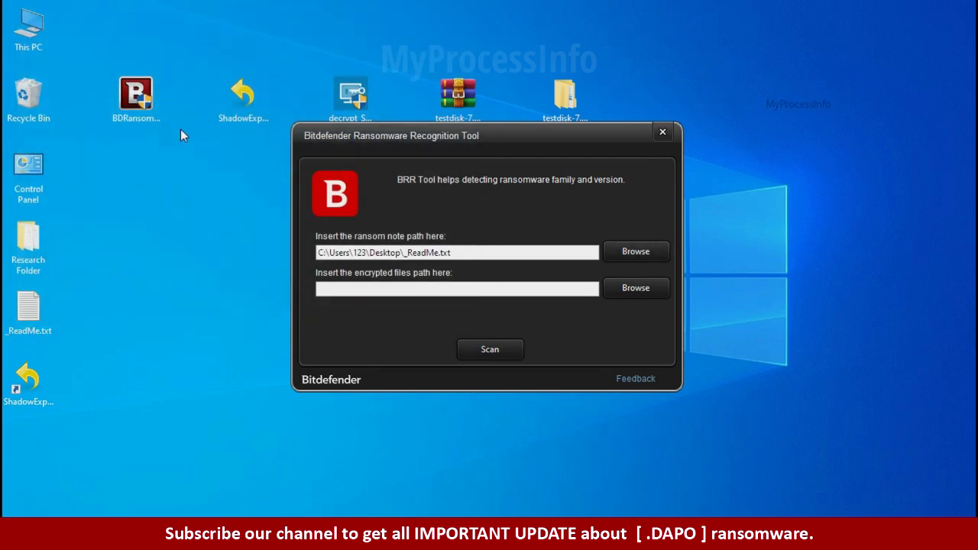
click(491, 359)
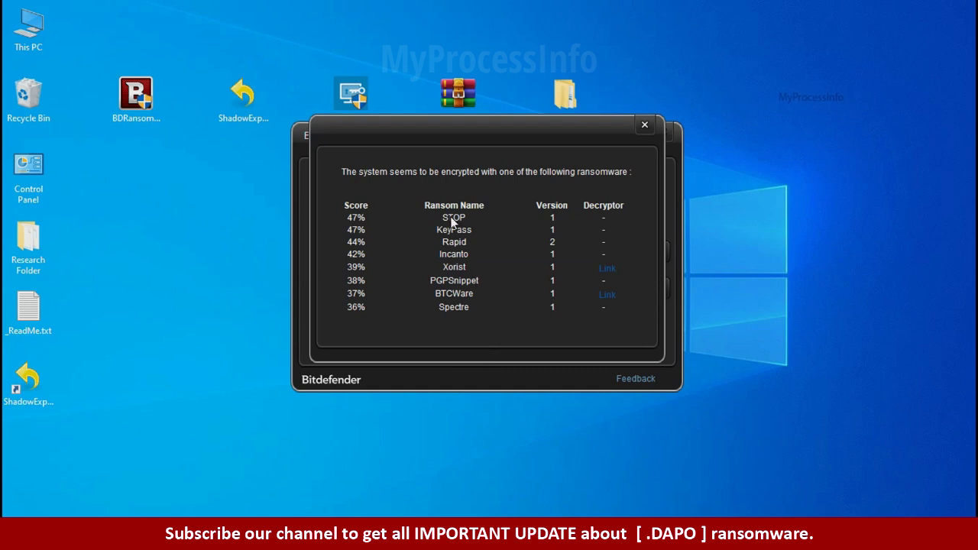
click(645, 126)
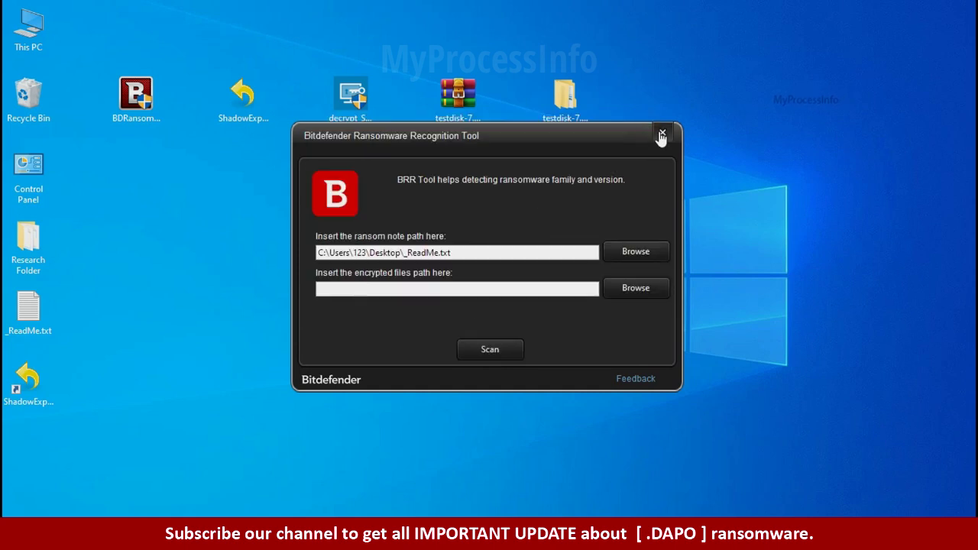
click(661, 136)
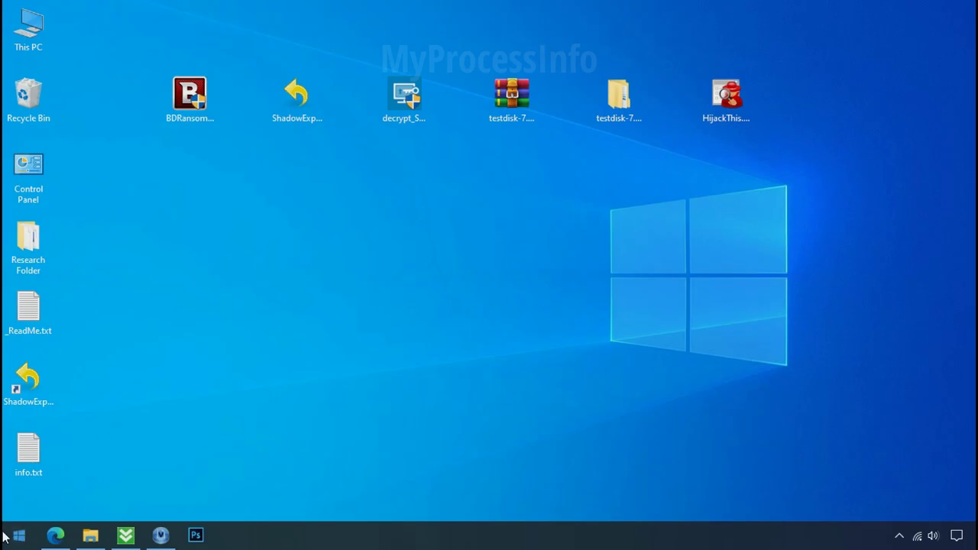
- Search %LOCALAPPDATA% from the Start menu to open the AppData\Local folder
click(4, 536)
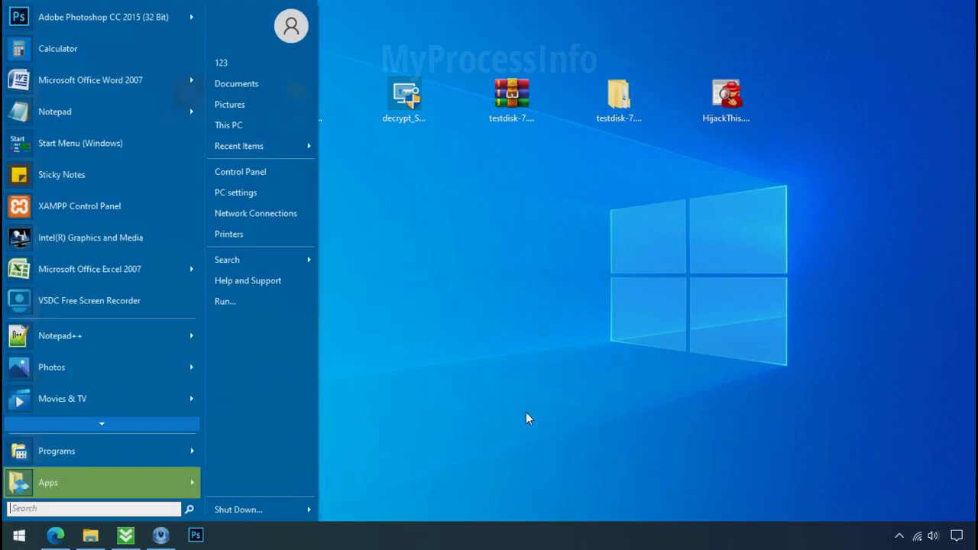
text(%LOCAL)
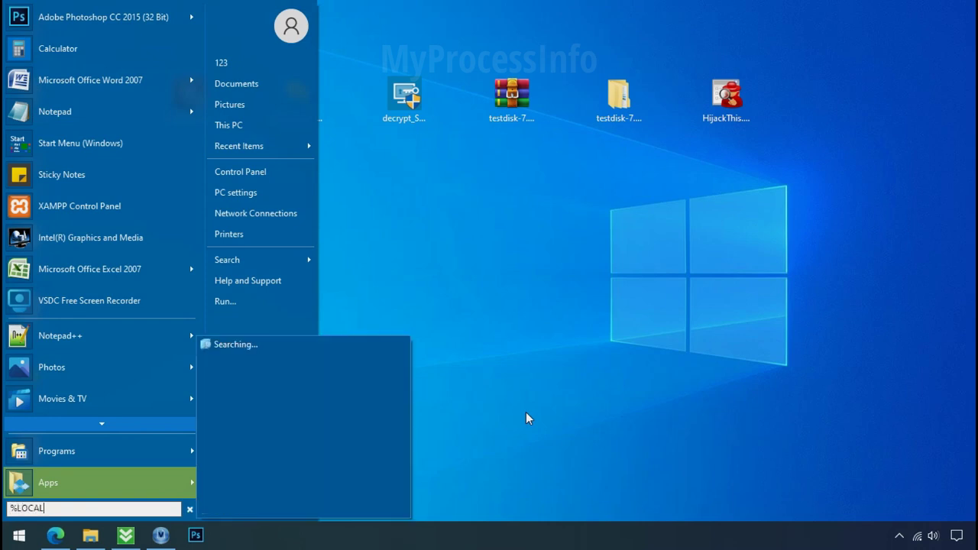
text(APPDATA%)
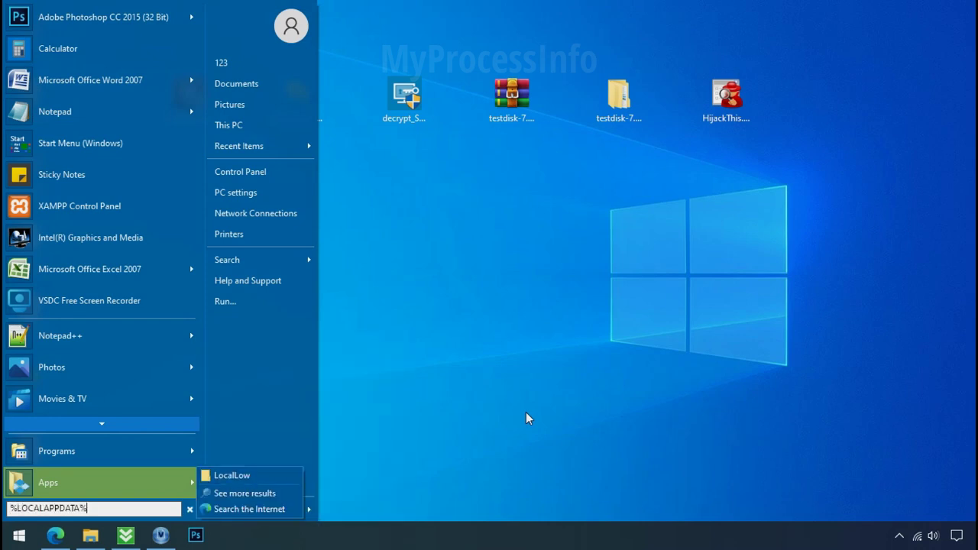
key(Return)
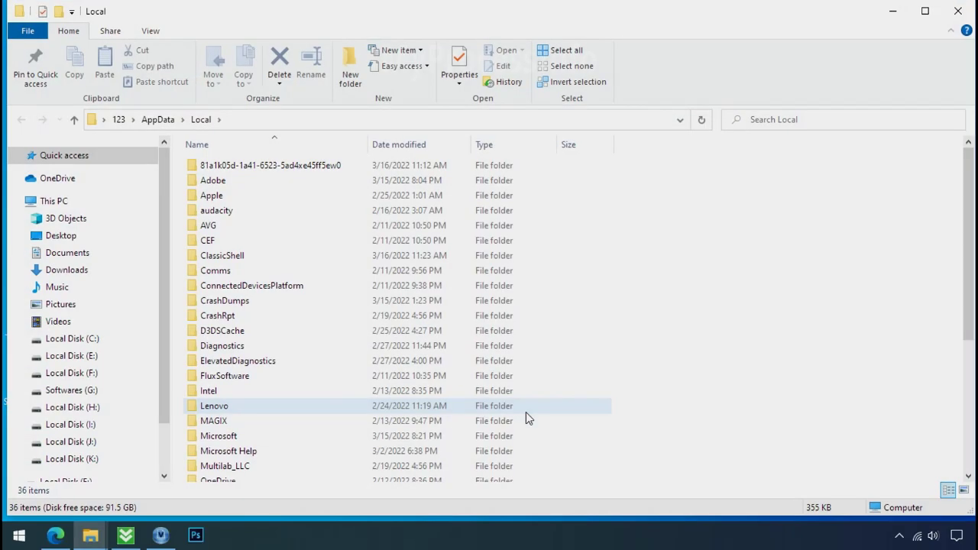
- Open the 81a1k05d-1a41-6523-5ad4xe45ff5ew0 folder and bring up the context menu for D6E1.exe
click(589, 173)
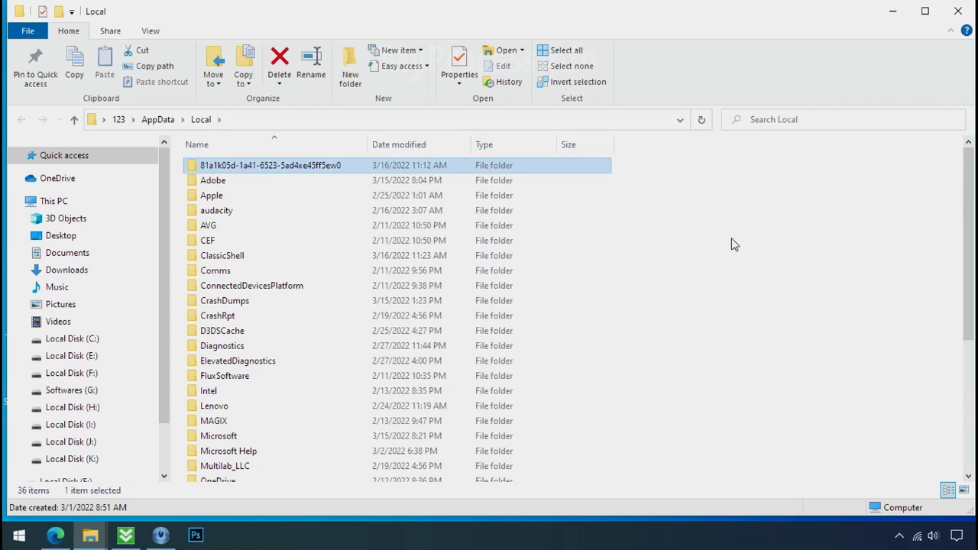
click(267, 165)
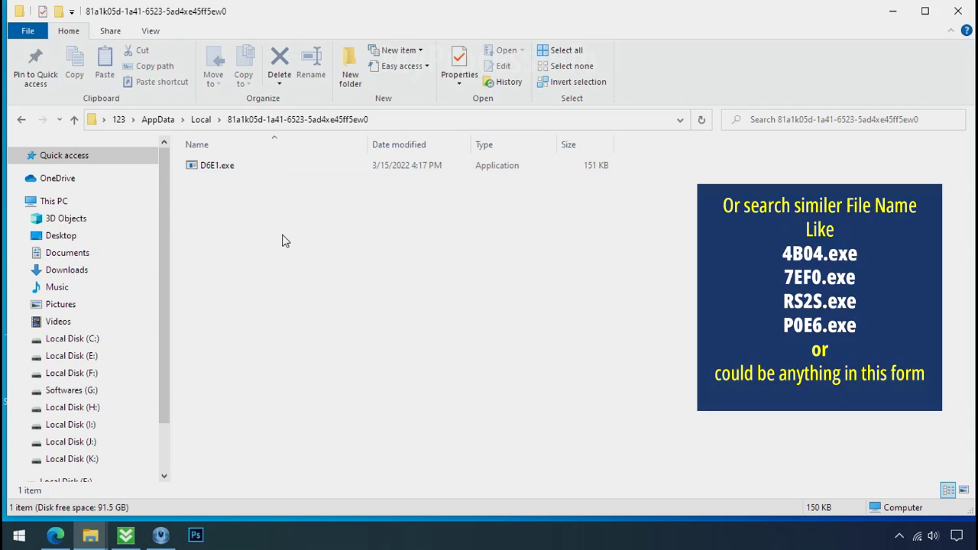
click(193, 172)
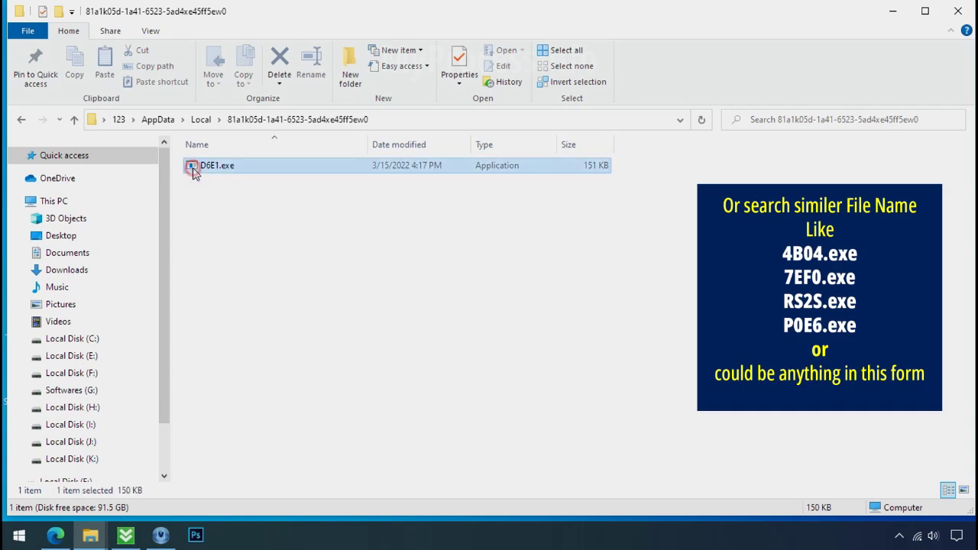
right_click(218, 173)
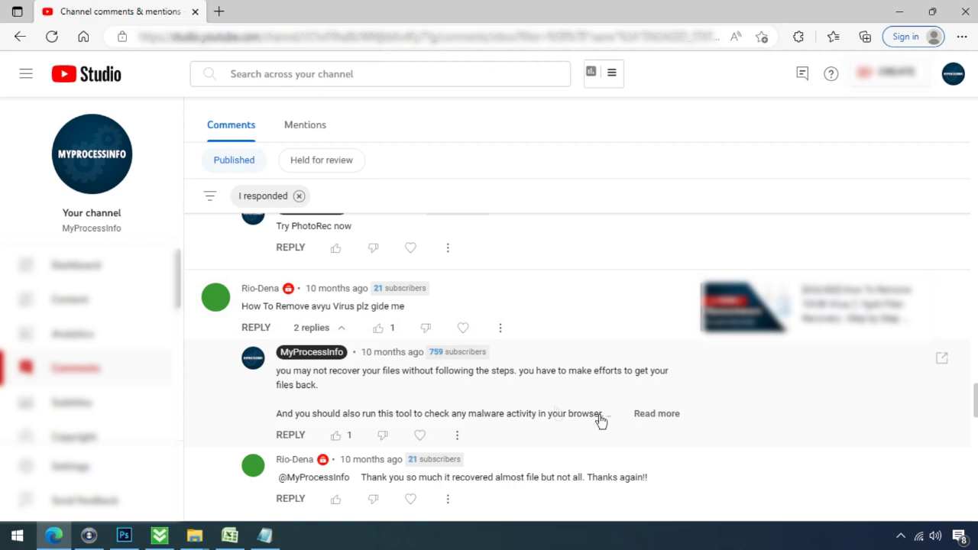
- Check the commenter's subscription status, retry the blocked D6E1.exe deletion, then close the dialog and folder
mouse_move(294, 295)
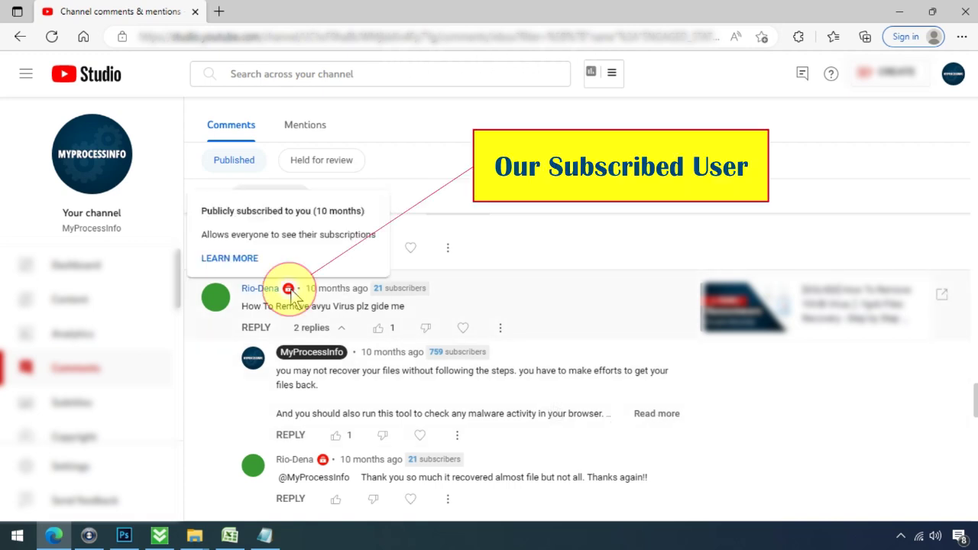
drag(201, 210, 370, 218)
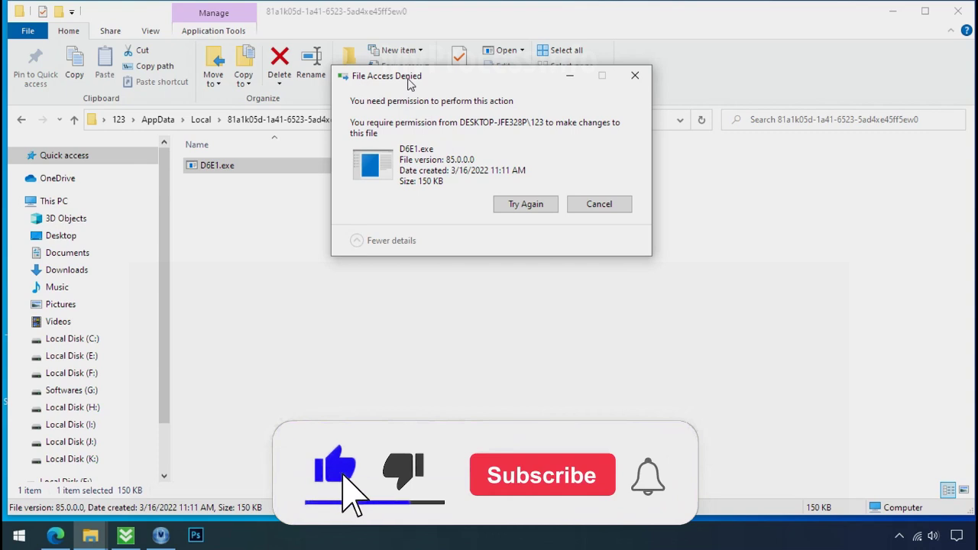
click(523, 206)
click(523, 206)
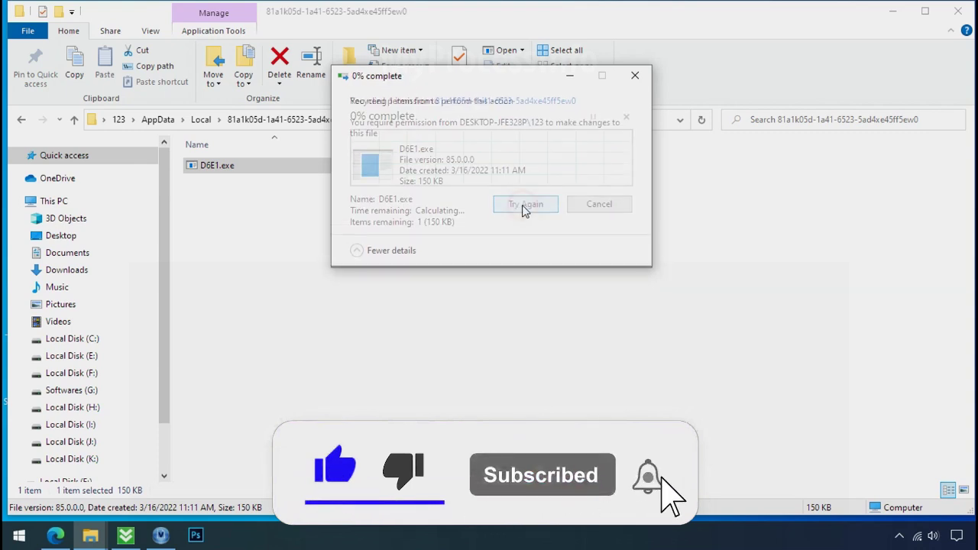
click(524, 208)
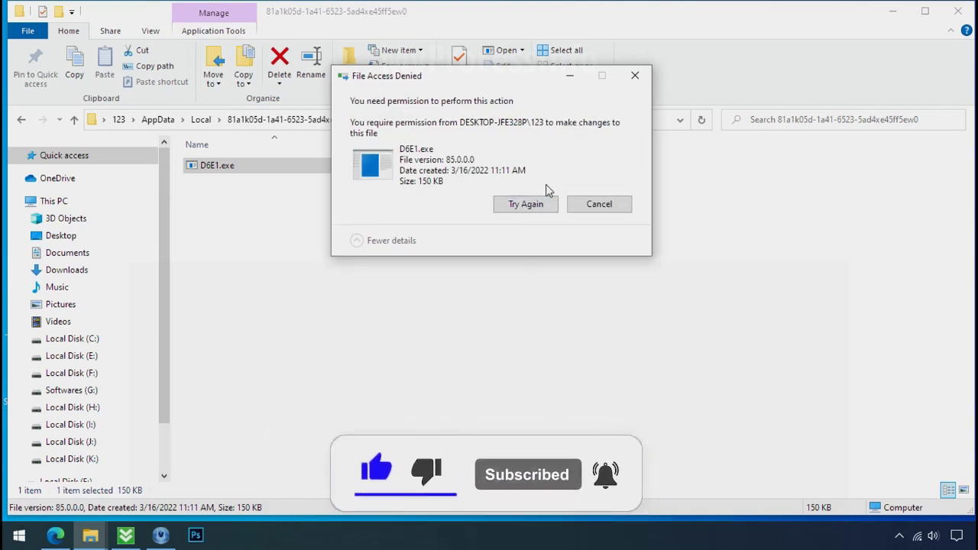
click(633, 76)
click(955, 12)
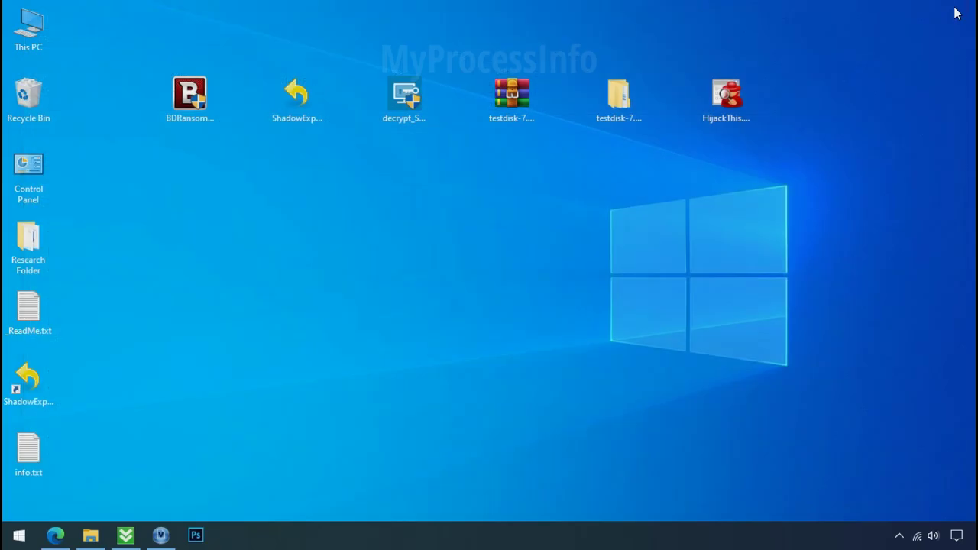
- Open Task Manager from the taskbar and scroll down the process list
right_click(739, 537)
click(752, 461)
click(297, 179)
scroll(298, 203, down, 1)
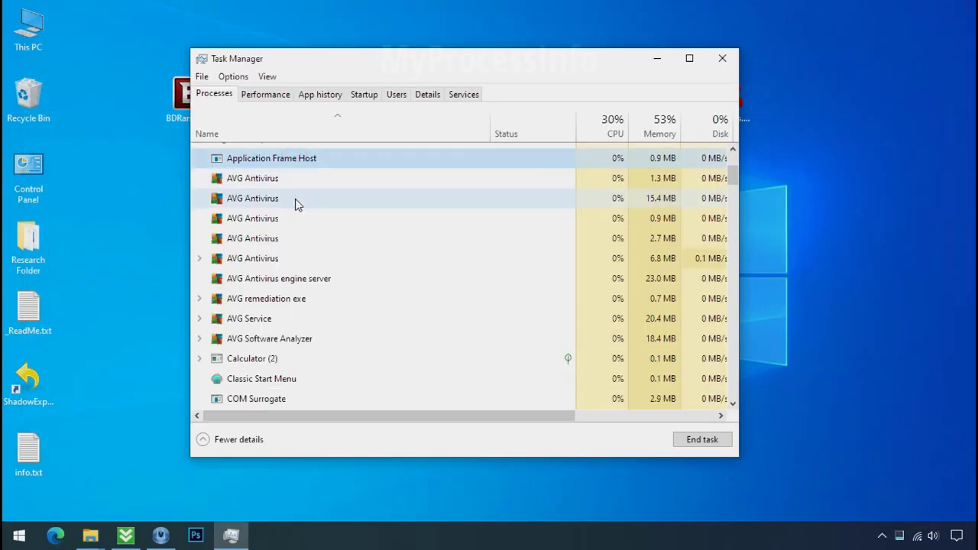
scroll(296, 203, down, 5)
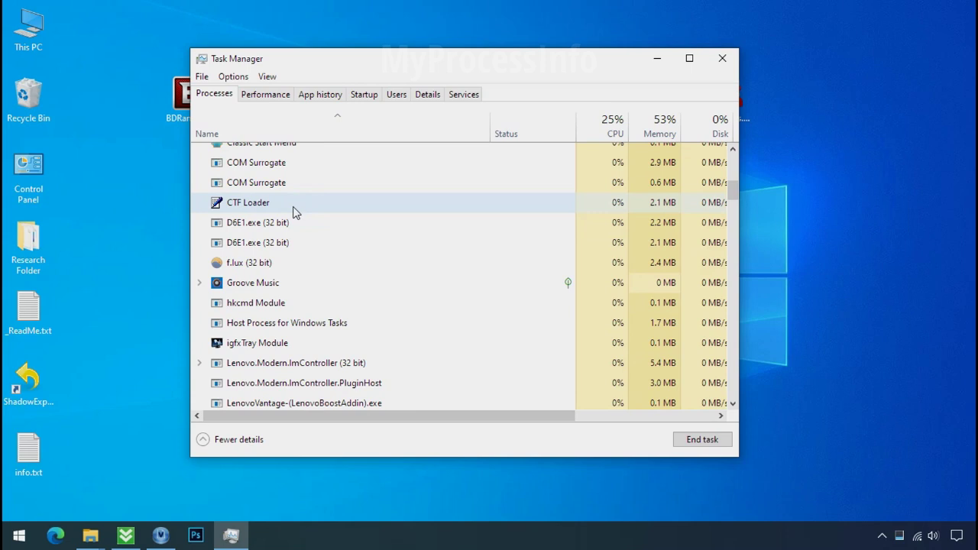
- Locate the two D6E1.exe processes and open the first one's file location in Temp
click(291, 223)
click(291, 247)
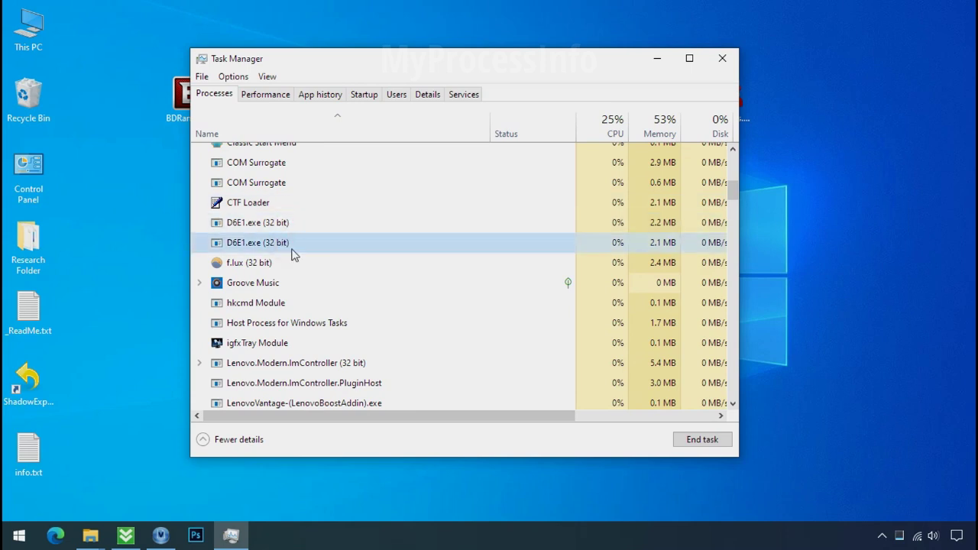
click(339, 222)
click(355, 243)
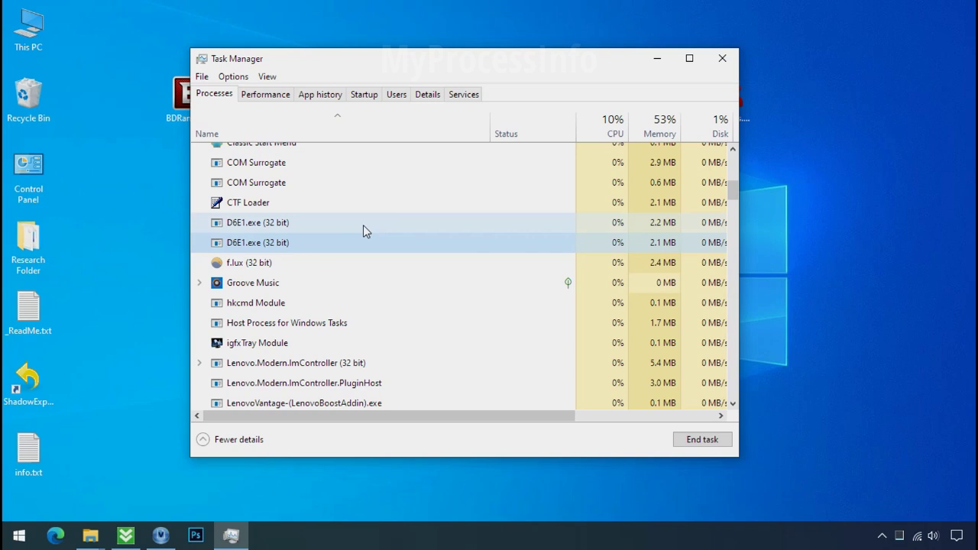
click(291, 223)
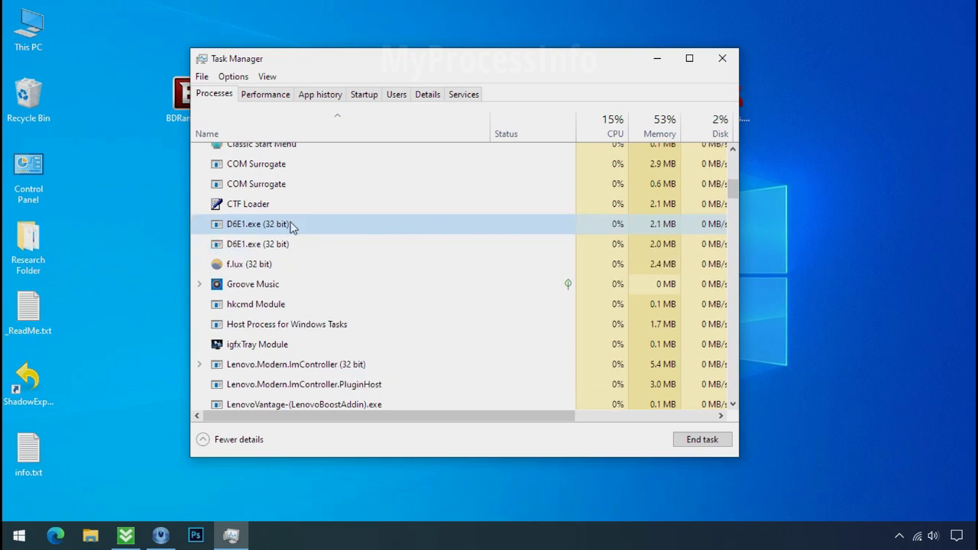
right_click(291, 225)
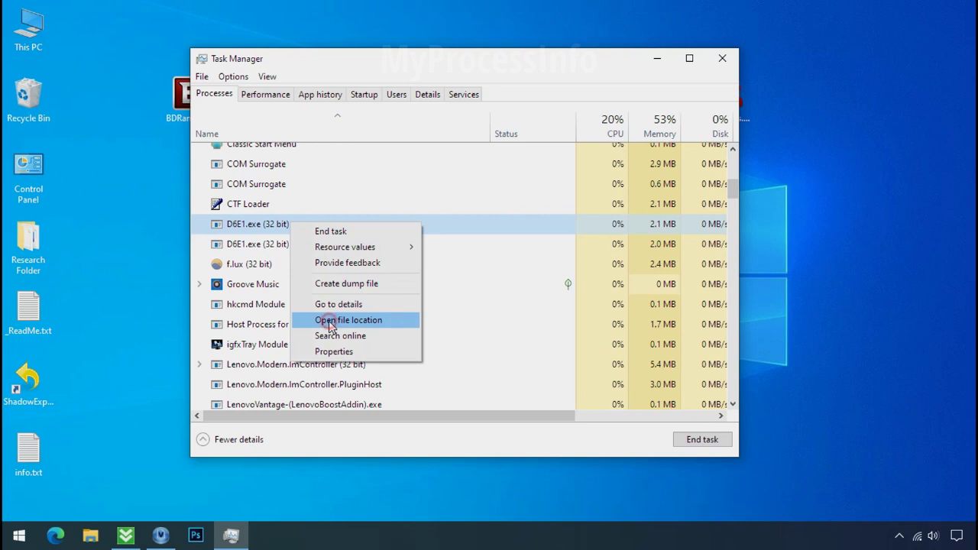
click(330, 321)
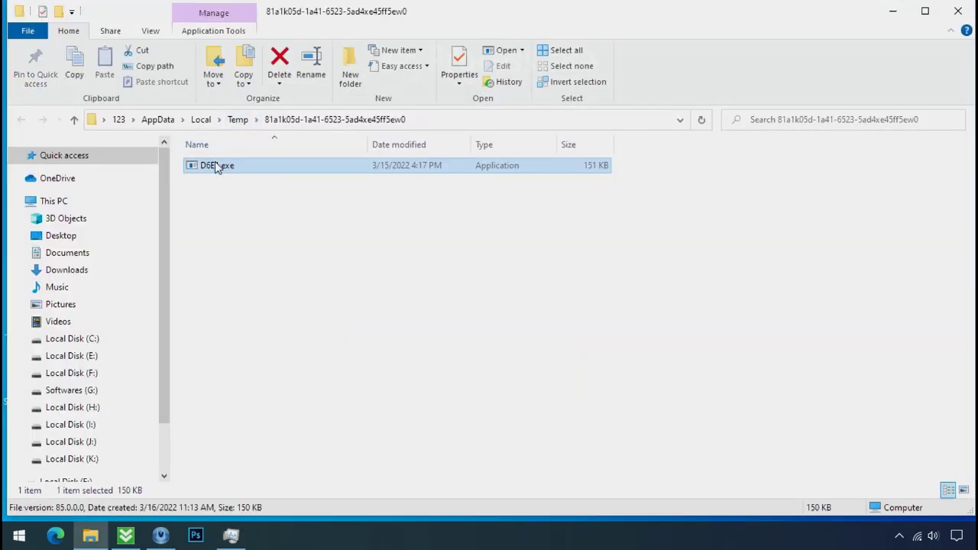
- Open the second D6E1.exe process's file location in AppData\Local, then minimize Explorer back to Task Manager
click(892, 12)
right_click(310, 264)
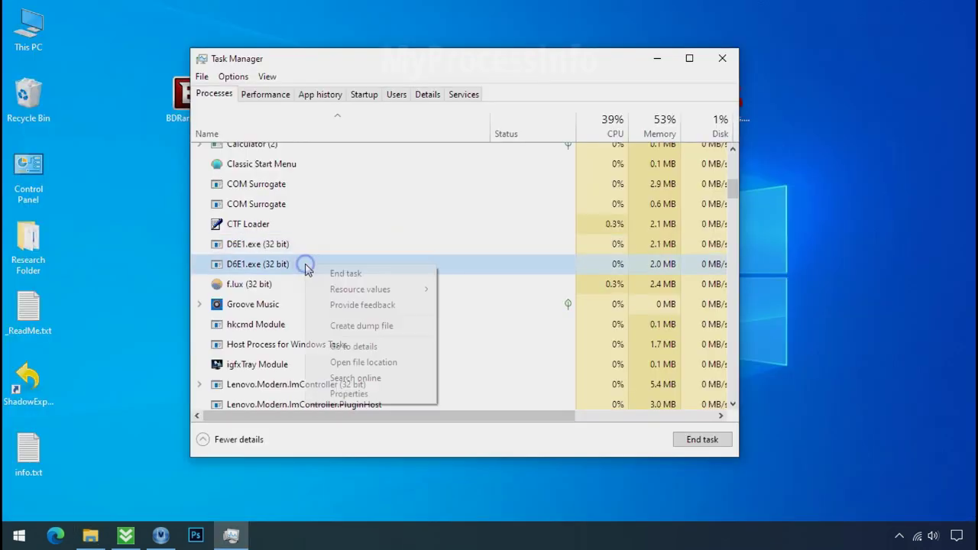
click(357, 362)
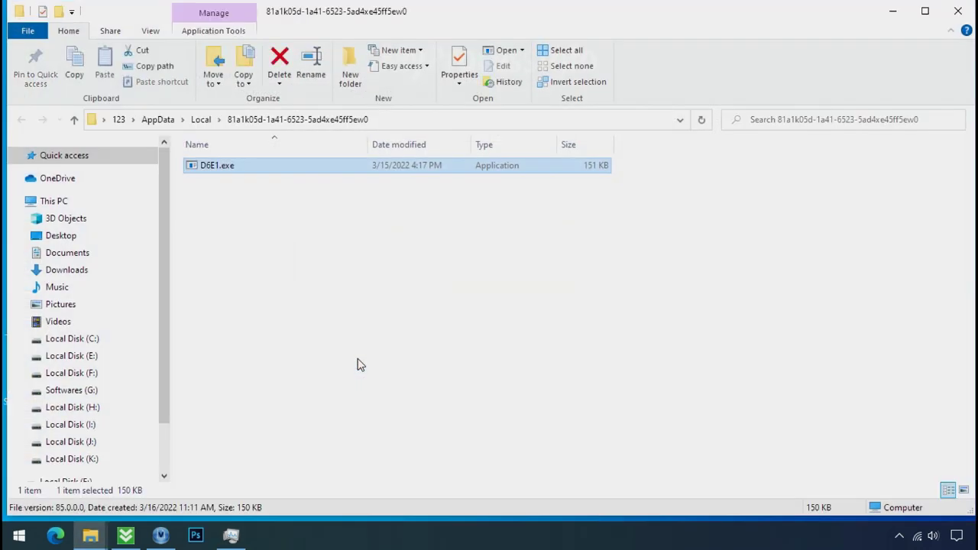
click(231, 195)
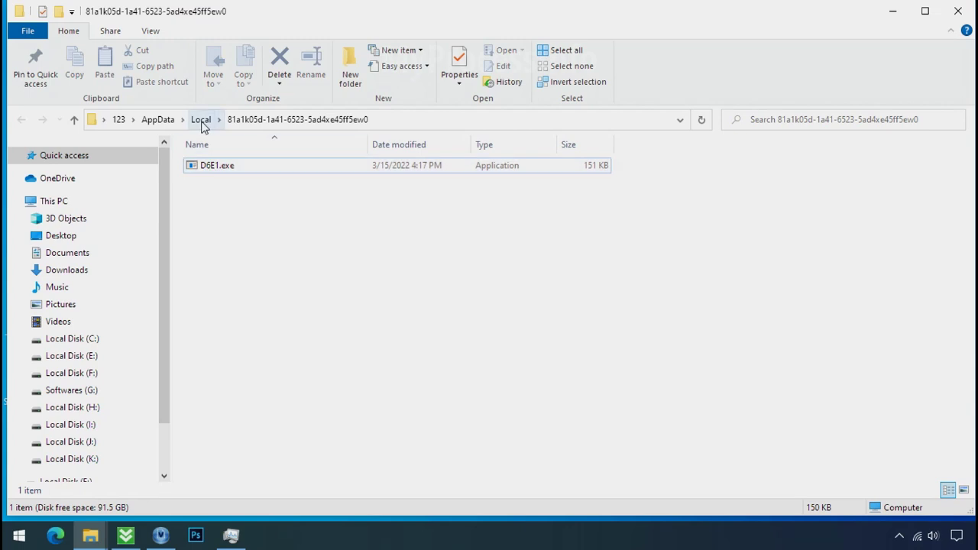
click(892, 10)
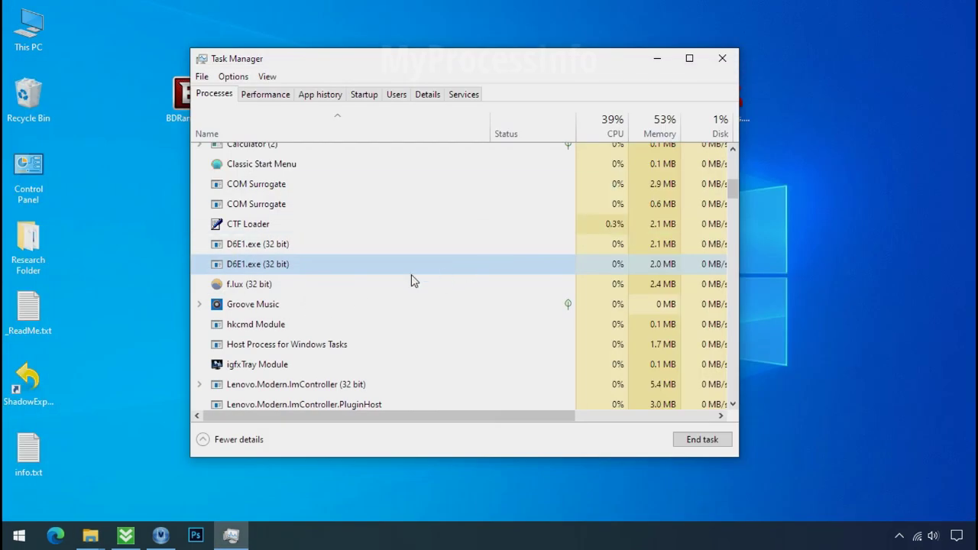
- End both running D6E1.exe processes in Task Manager
click(284, 245)
right_click(286, 248)
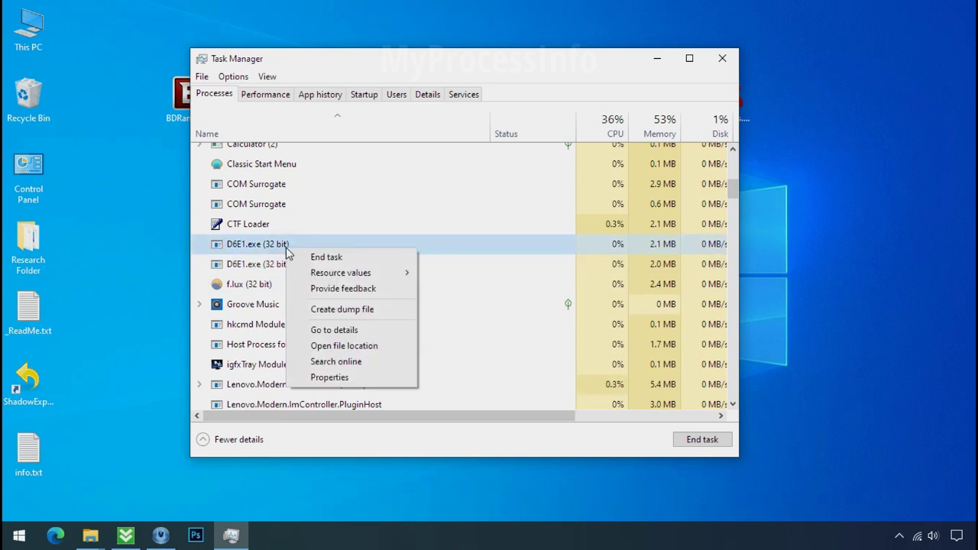
click(325, 256)
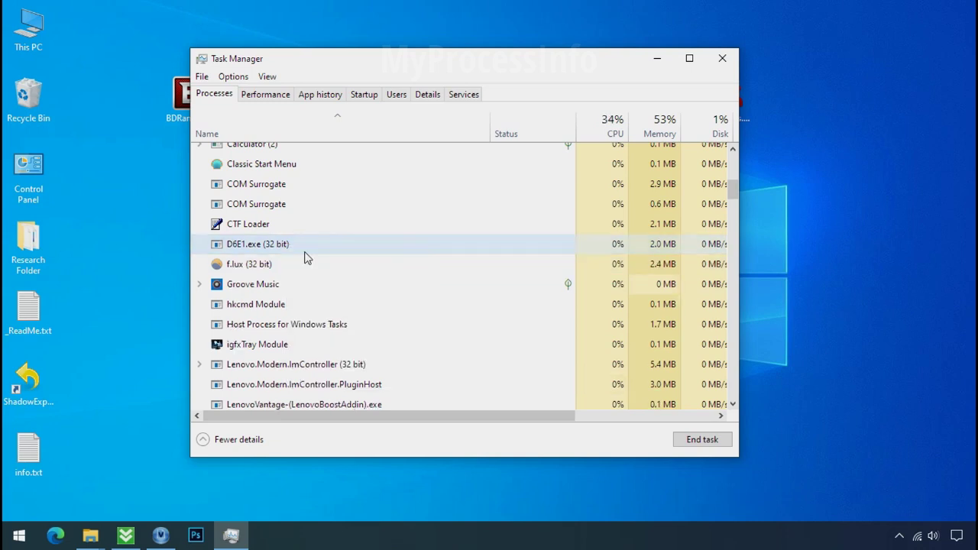
right_click(287, 246)
click(313, 253)
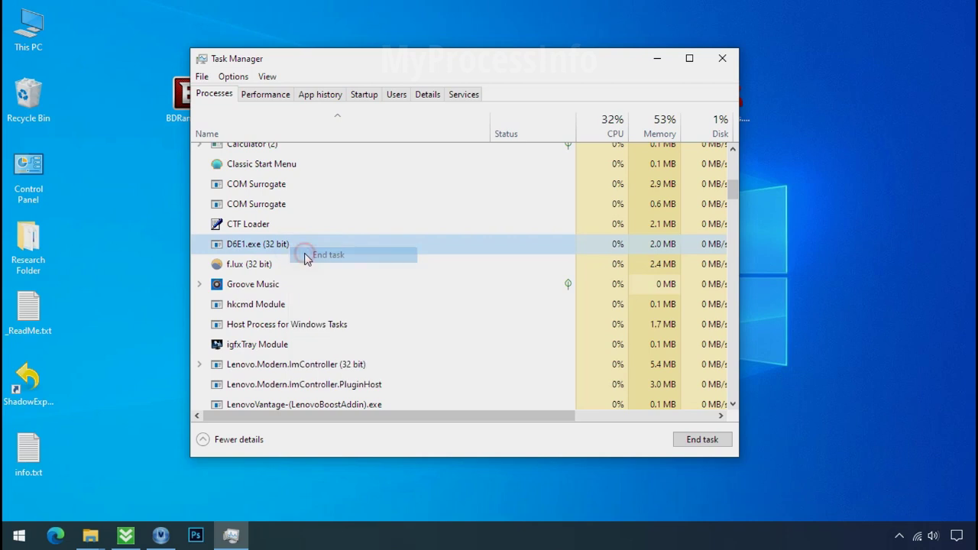
- Disable the D6E1.exe startup entry and close Task Manager
click(371, 94)
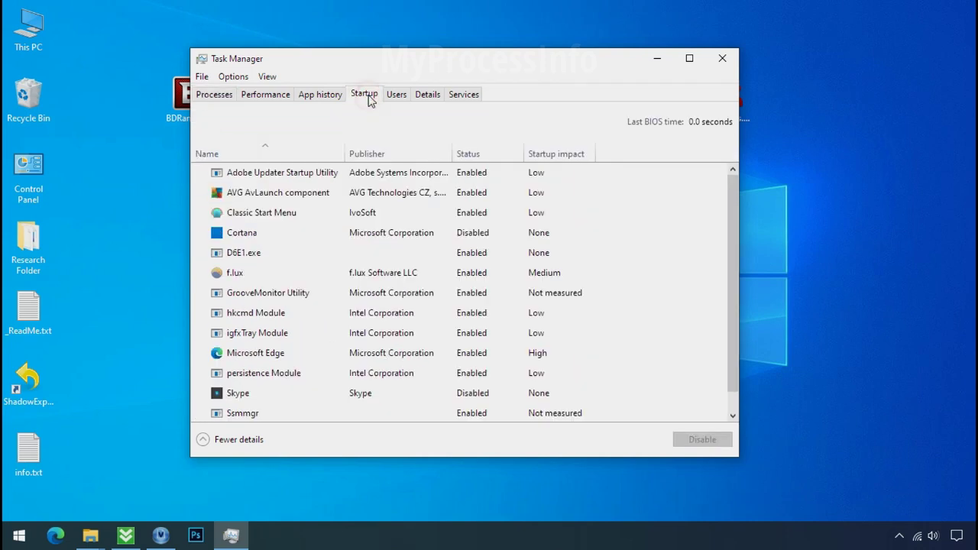
right_click(331, 253)
click(343, 258)
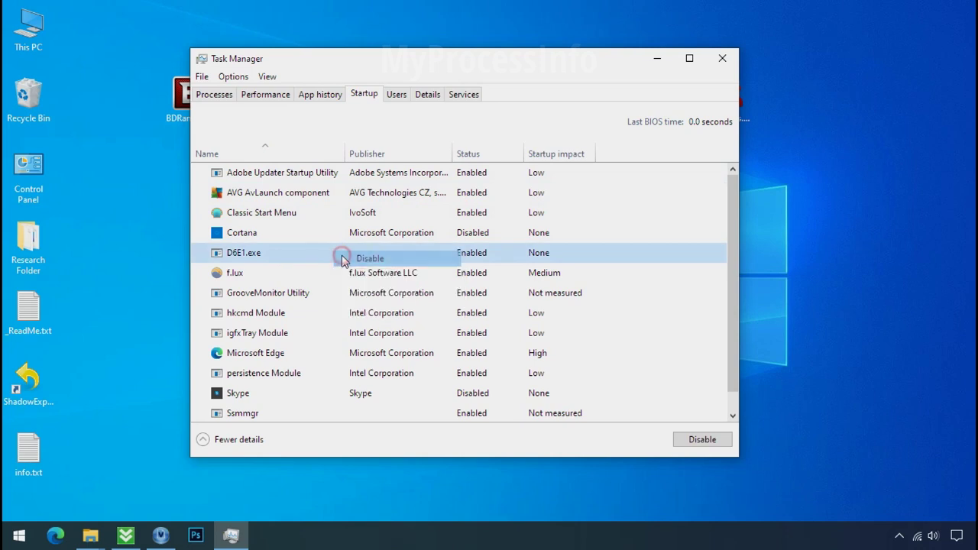
click(722, 58)
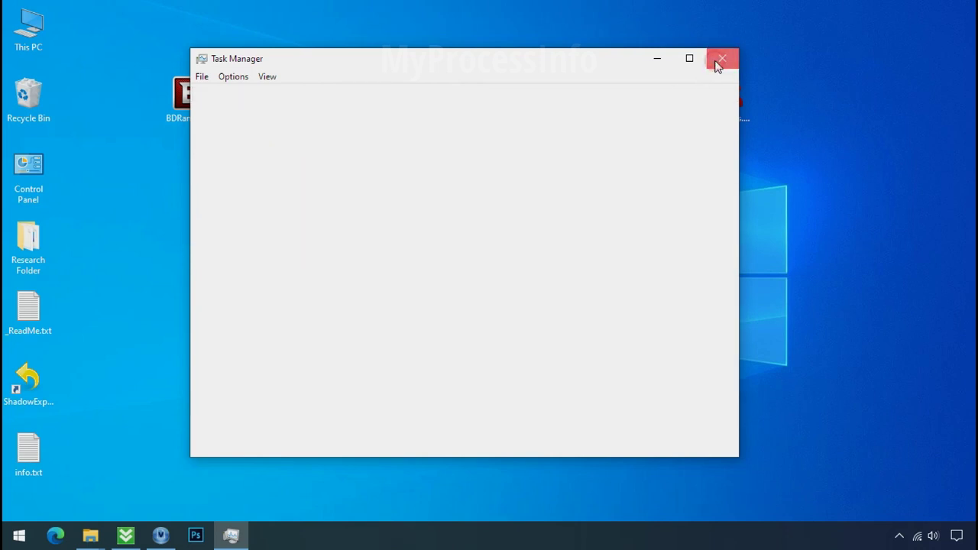
- Attempt to delete D6E1.exe, retry twice, and dismiss the File Access Denied error
mouse_move(91, 535)
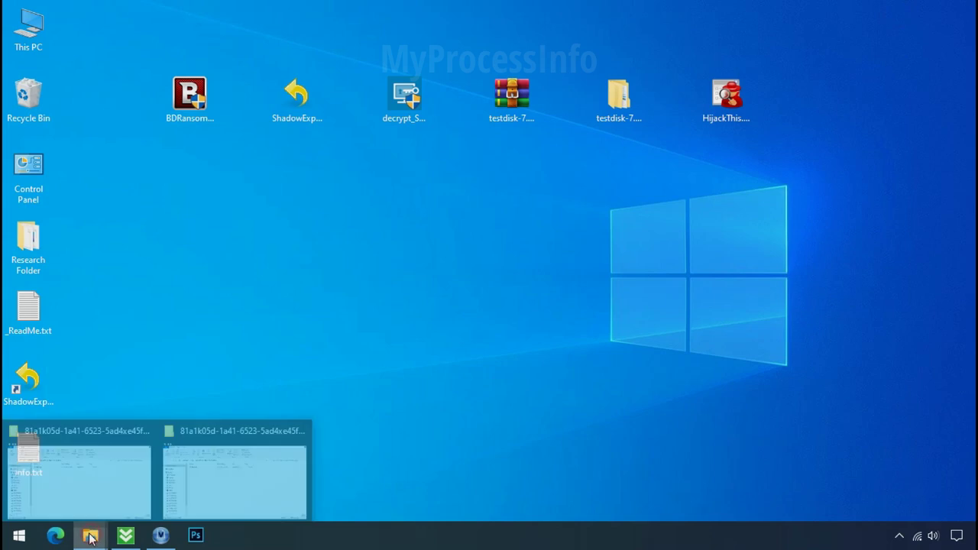
click(107, 495)
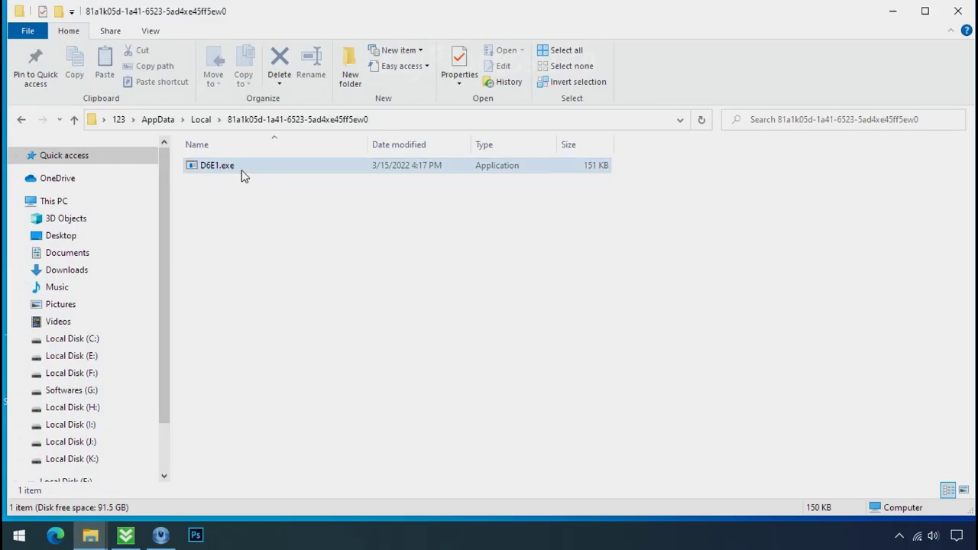
right_click(275, 173)
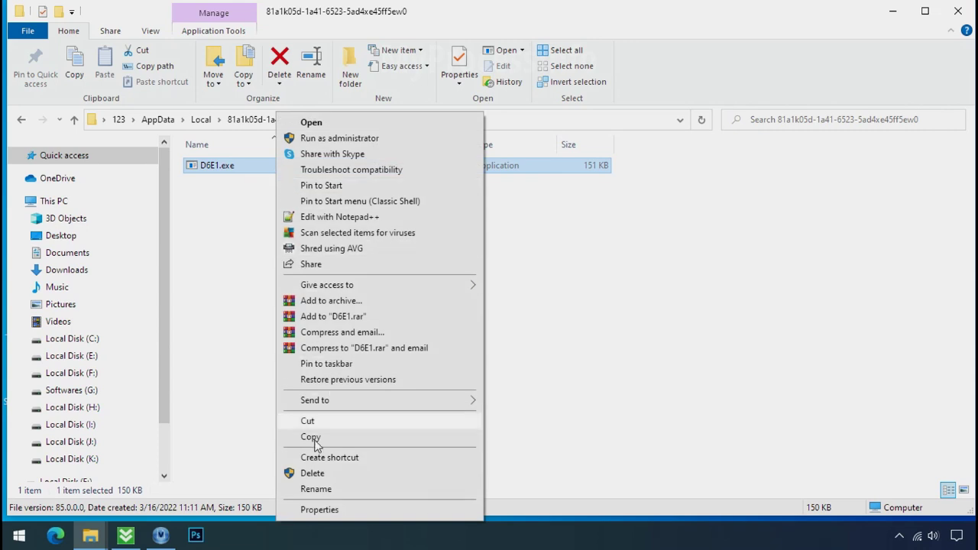
click(312, 473)
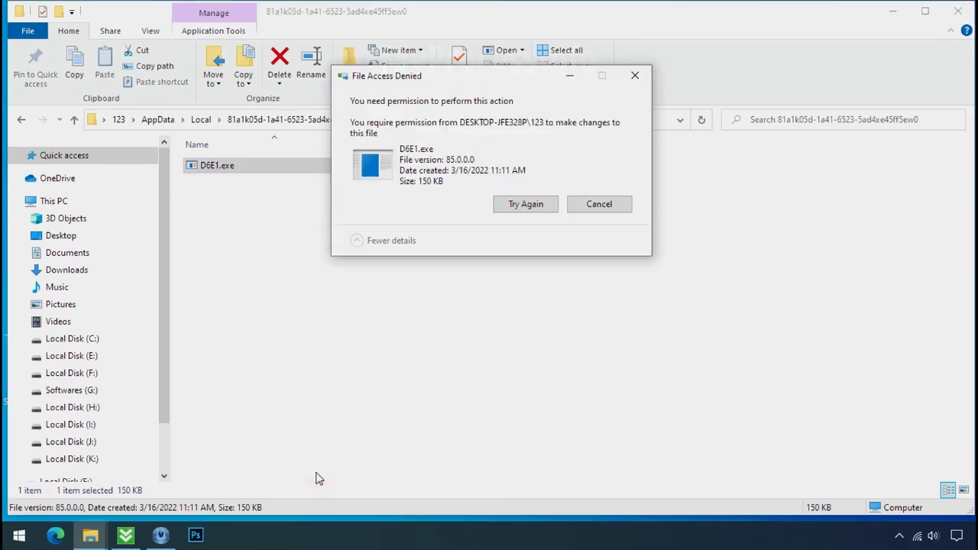
click(526, 206)
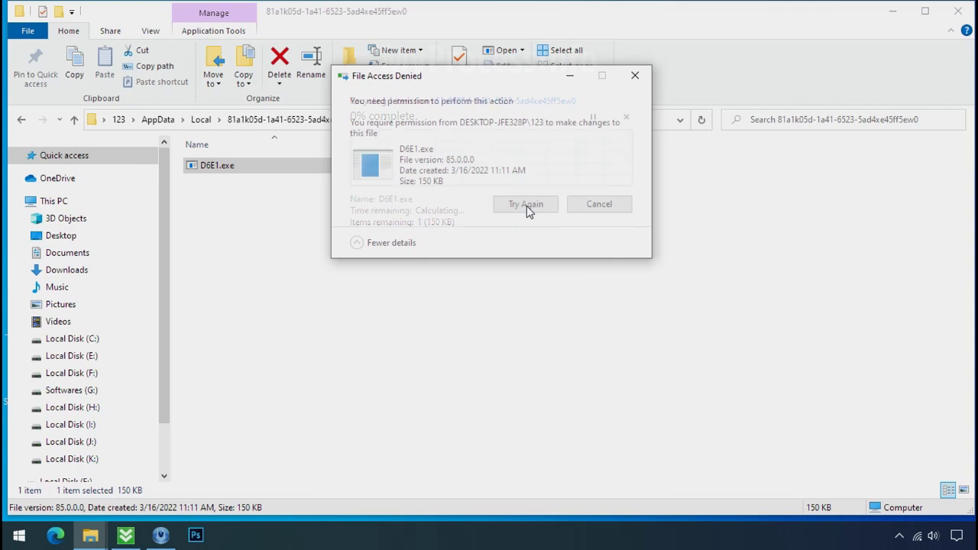
click(526, 205)
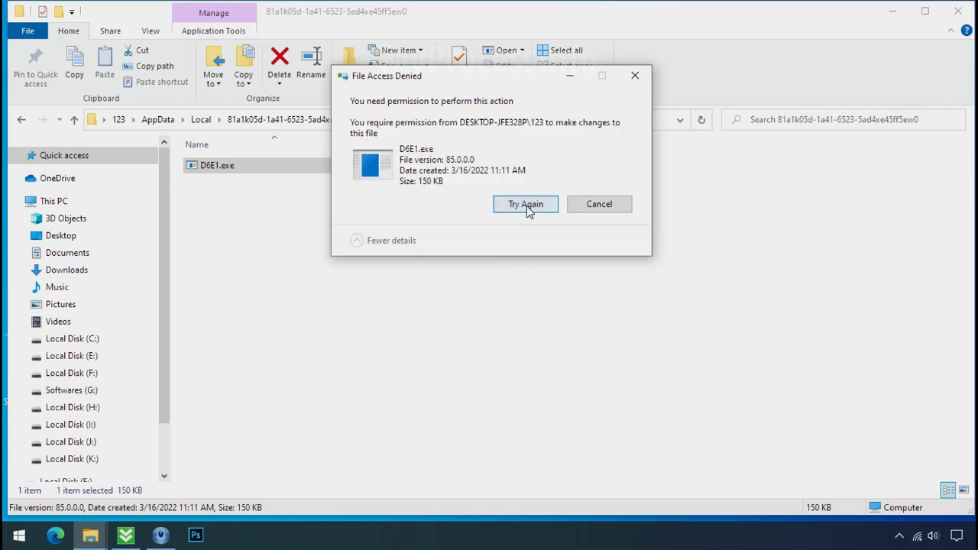
click(634, 76)
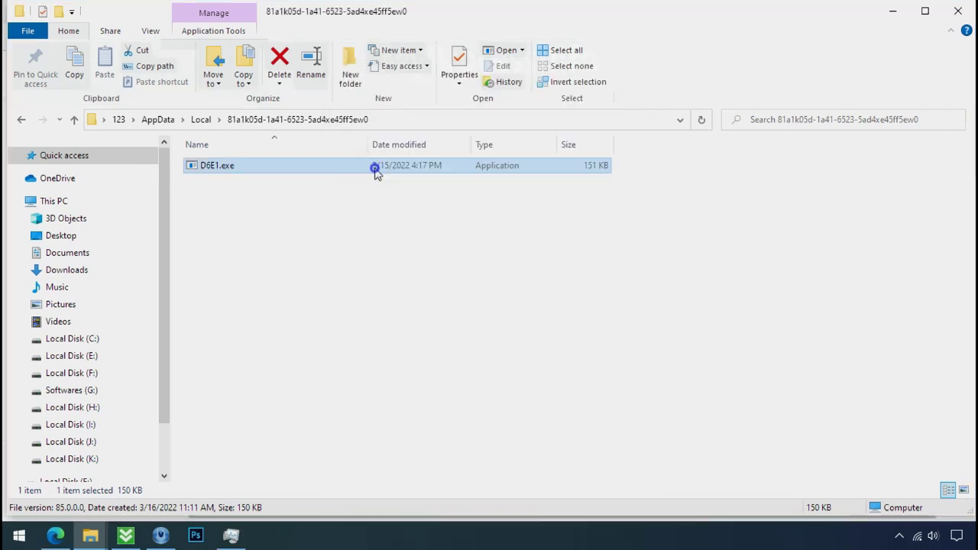
- Open D6E1.exe's Advanced Security Settings via Properties > Security and select the Deny Everyone entry
right_click(375, 174)
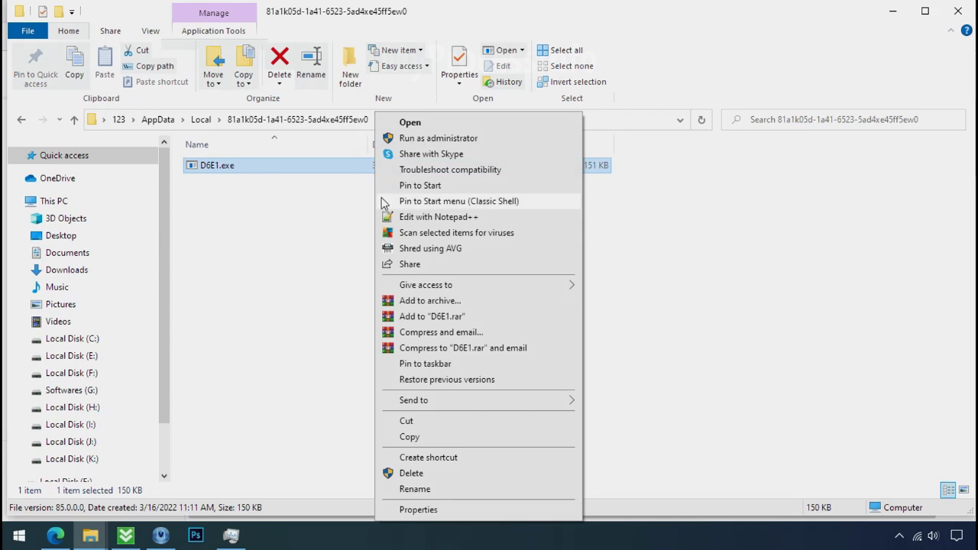
click(419, 510)
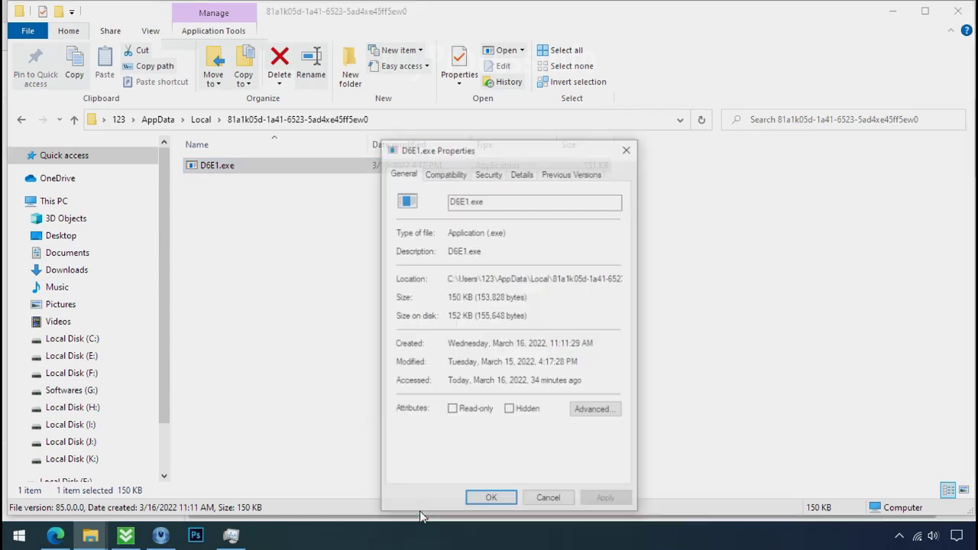
click(488, 175)
click(584, 451)
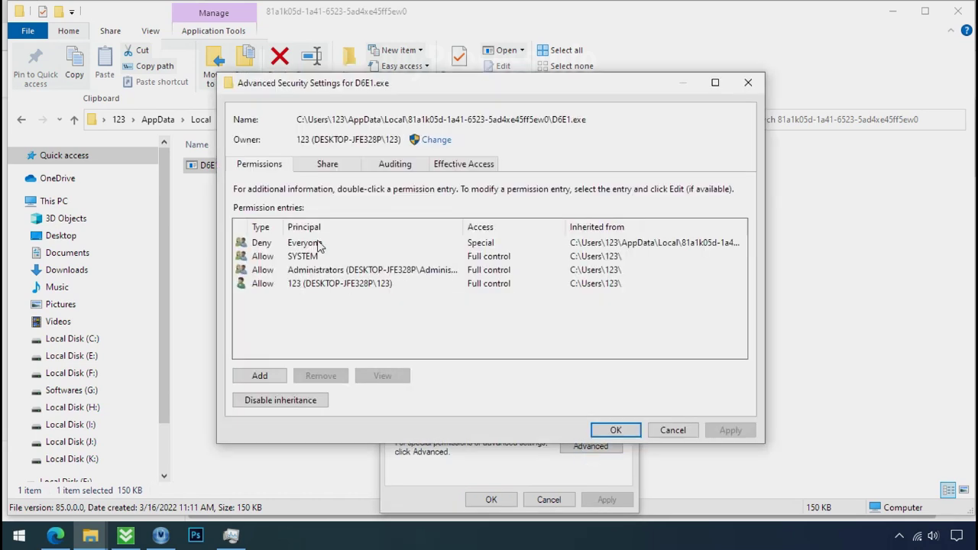
click(319, 245)
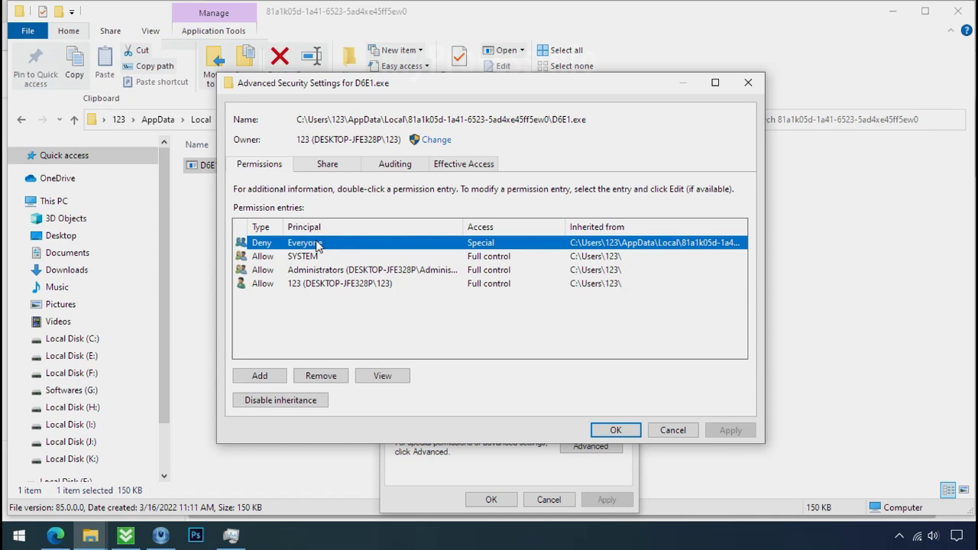
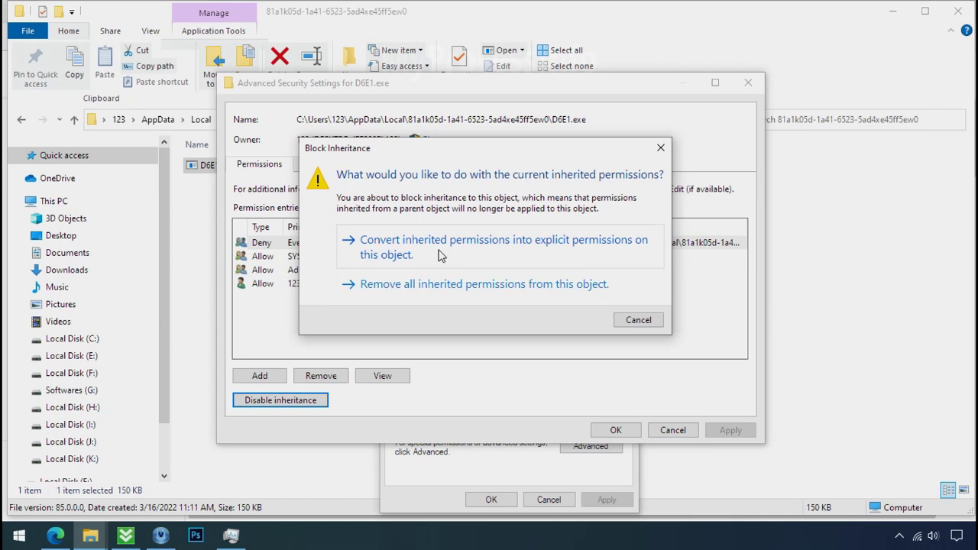
- Convert D6E1.exe's inherited permissions to explicit entries and remove the Deny Everyone entry
click(441, 252)
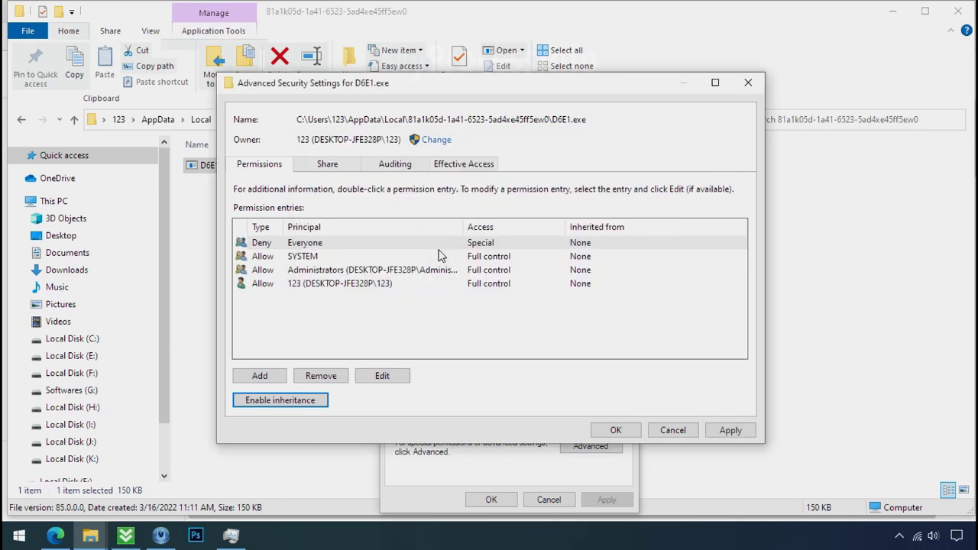
click(426, 243)
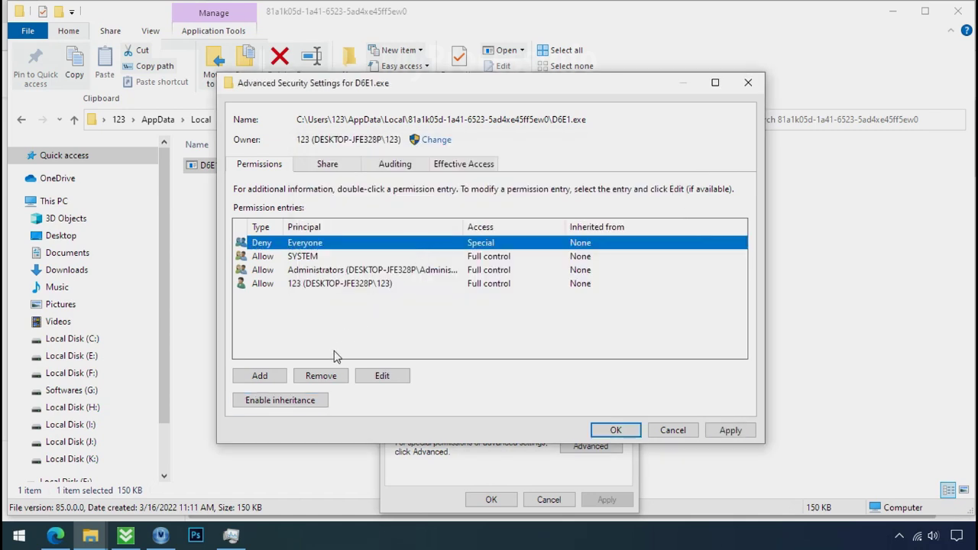
click(322, 376)
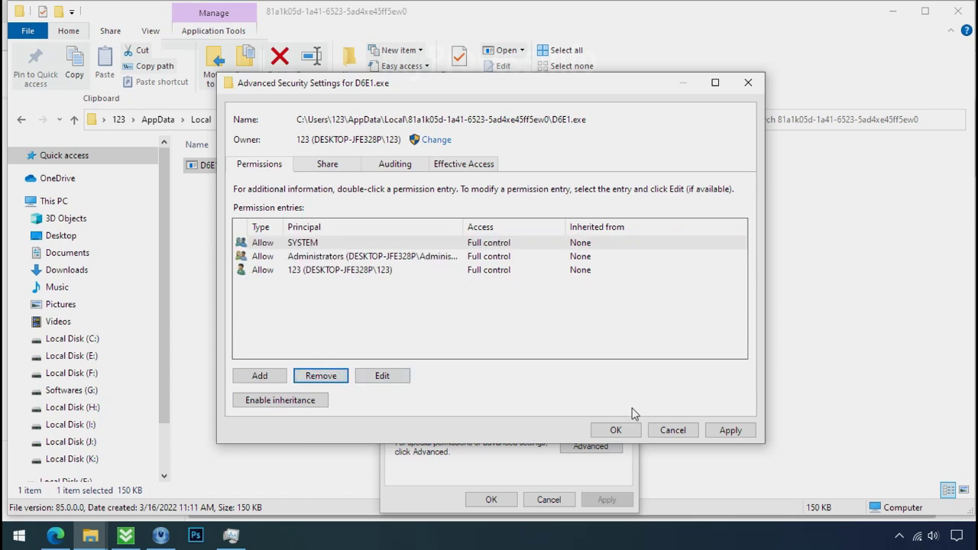
- Apply the permission change and close Advanced Security Settings and the Properties window
click(730, 430)
click(628, 432)
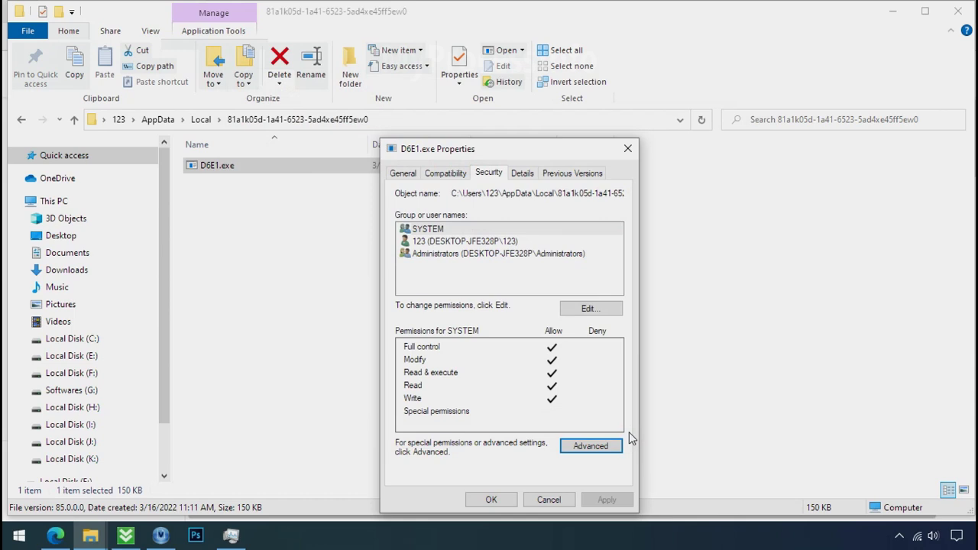
click(504, 500)
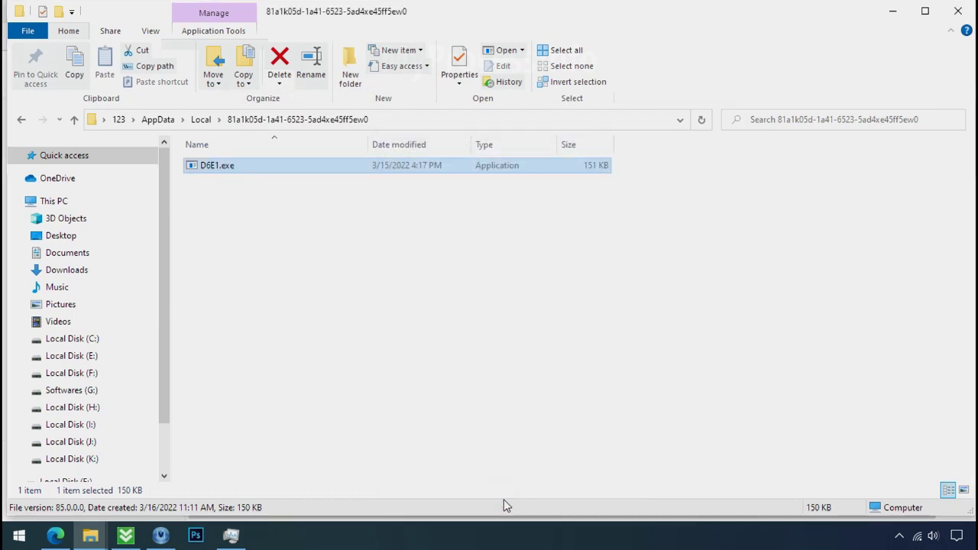
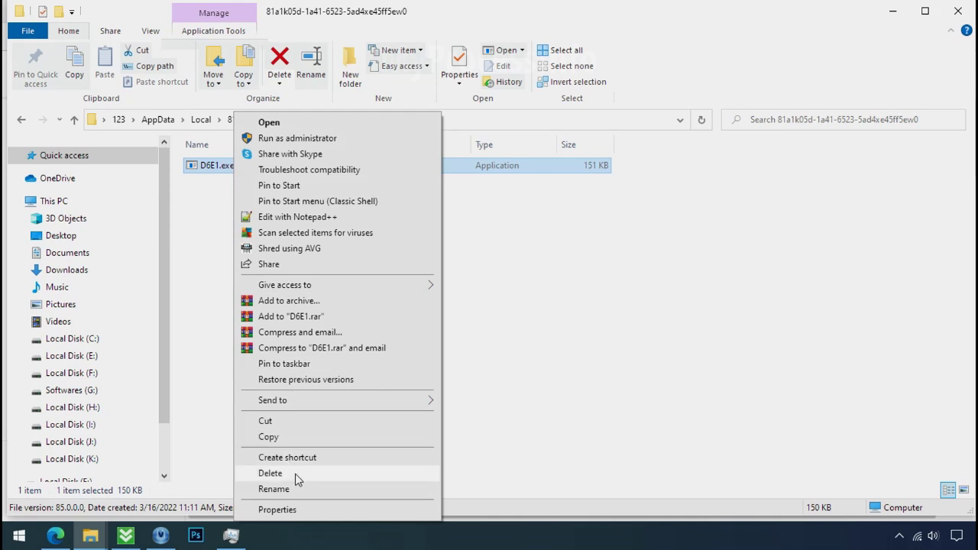
- Delete the suspicious D6E1.exe program from its AppData folder
click(270, 473)
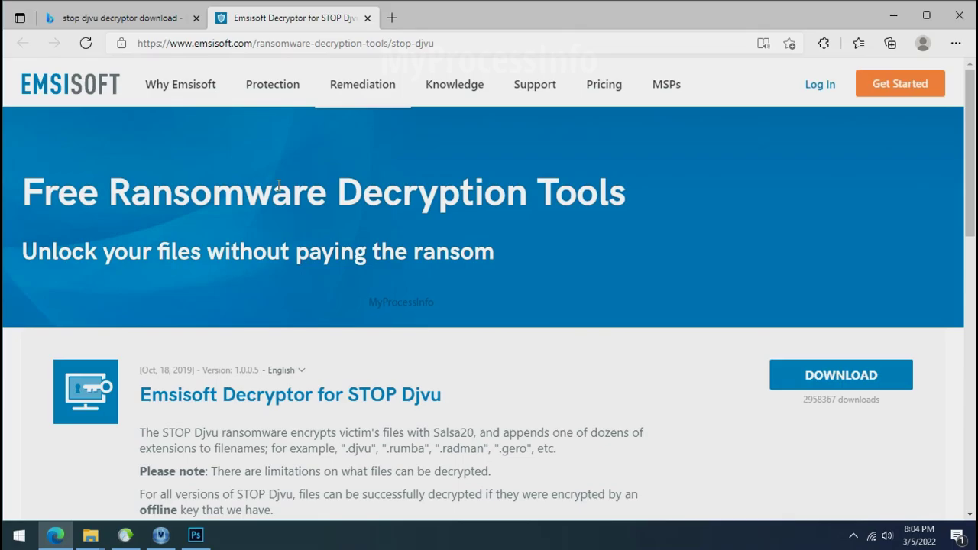
- Download the Emsisoft STOP Djvu decryptor from its web page, then close Edge
scroll(631, 380, down, 1)
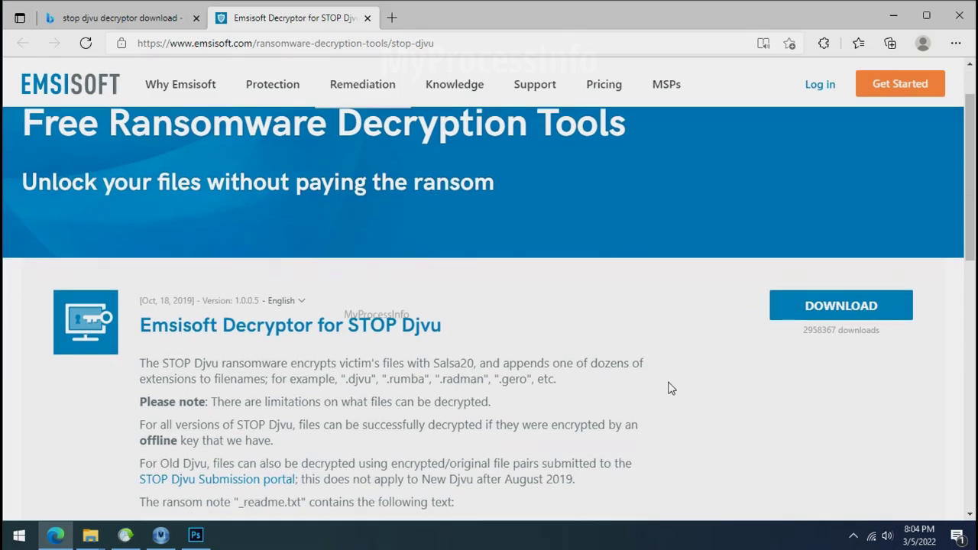
click(834, 307)
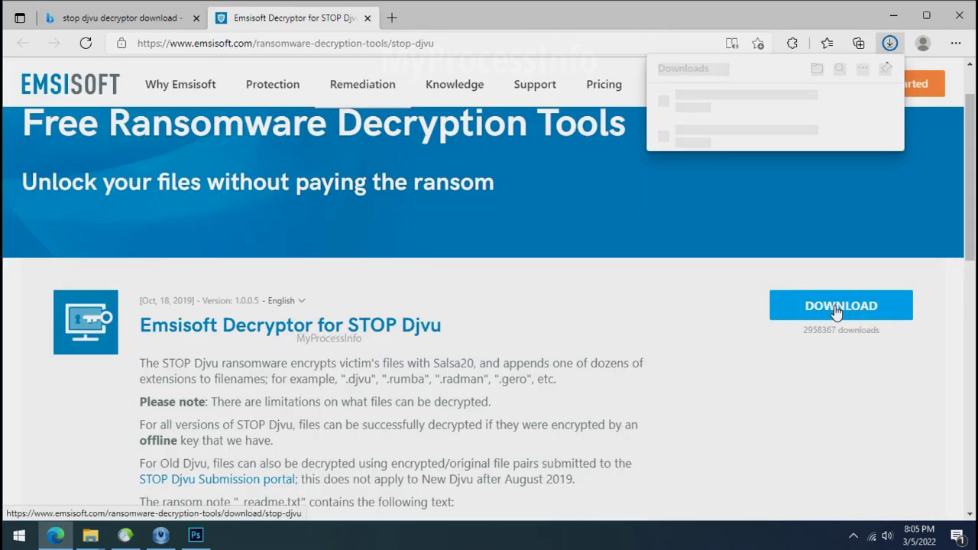
click(956, 16)
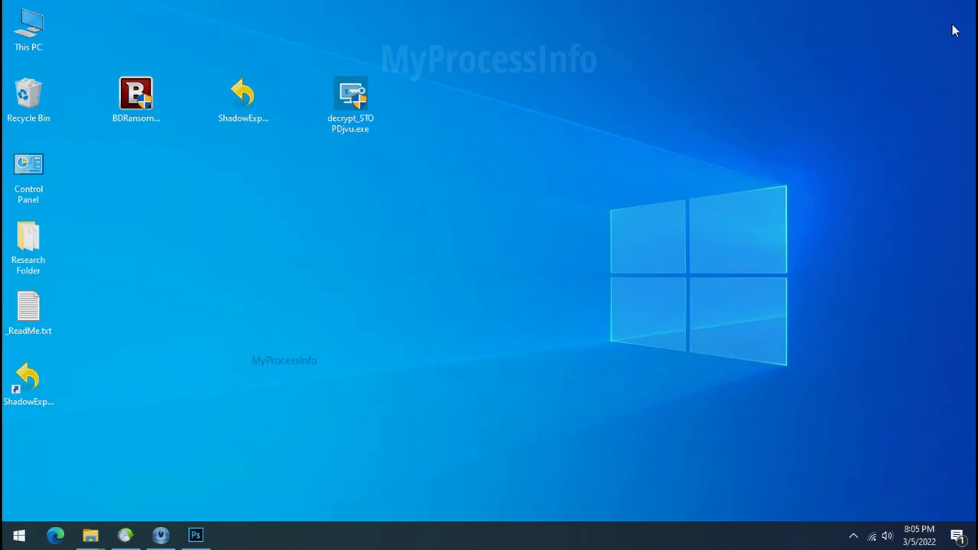
- Launch decrypt_STOPDjvu.exe and accept the licence terms and decryption disclaimer
double_click(359, 107)
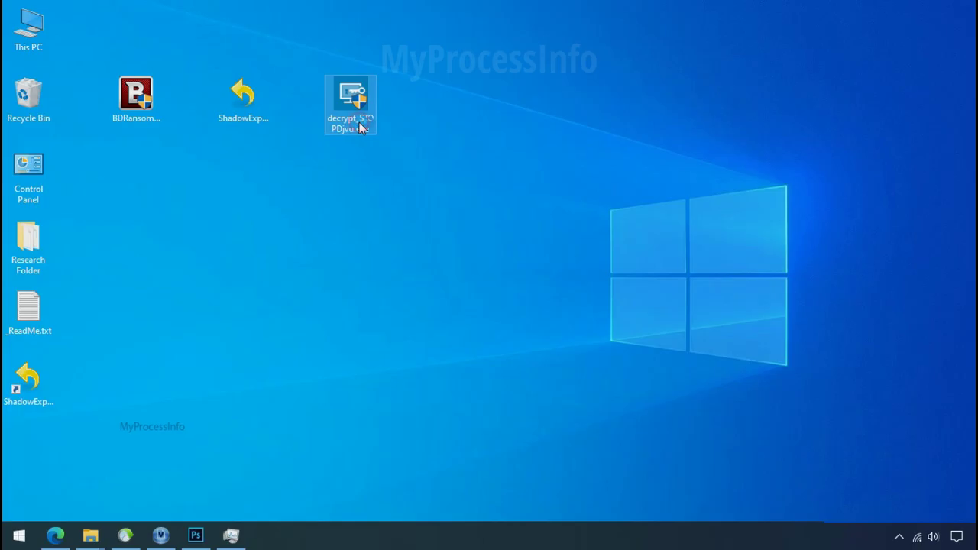
double_click(359, 122)
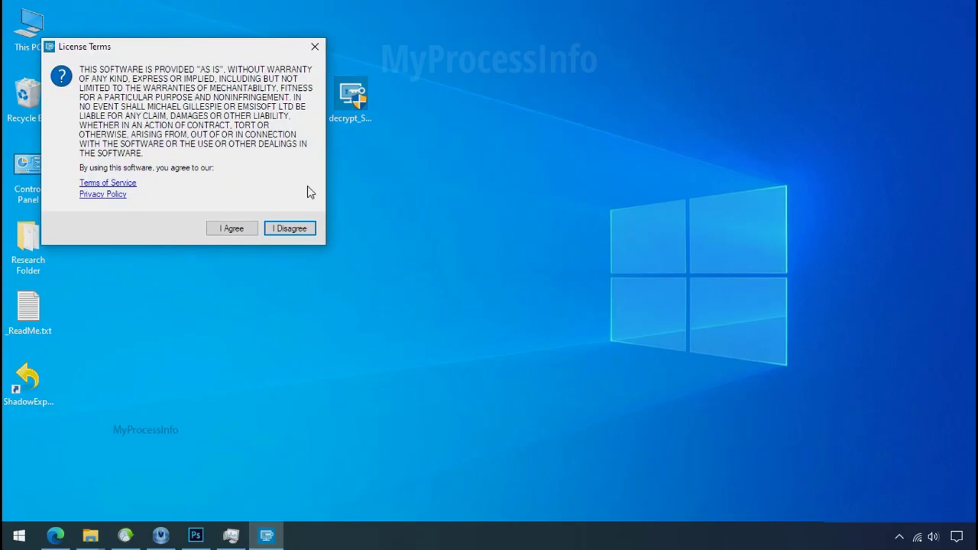
click(233, 231)
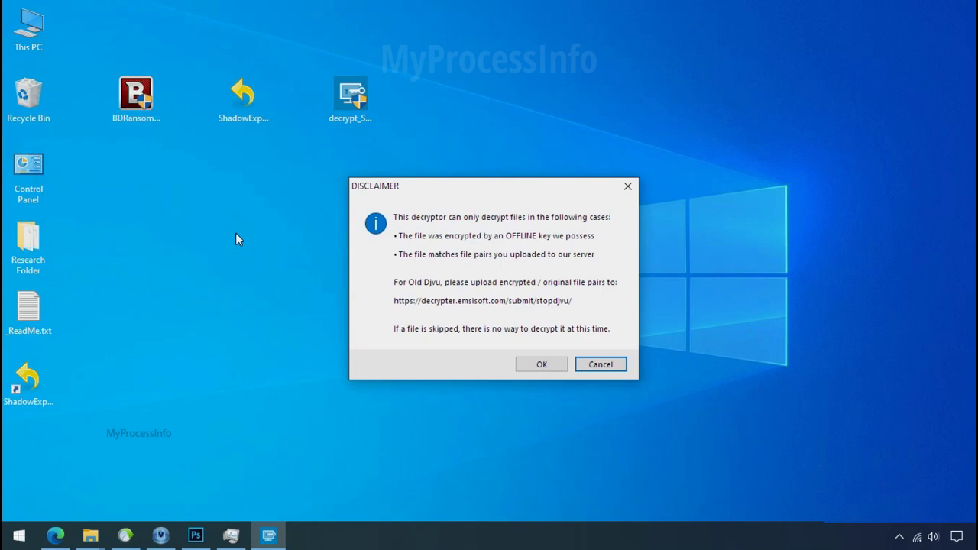
click(540, 365)
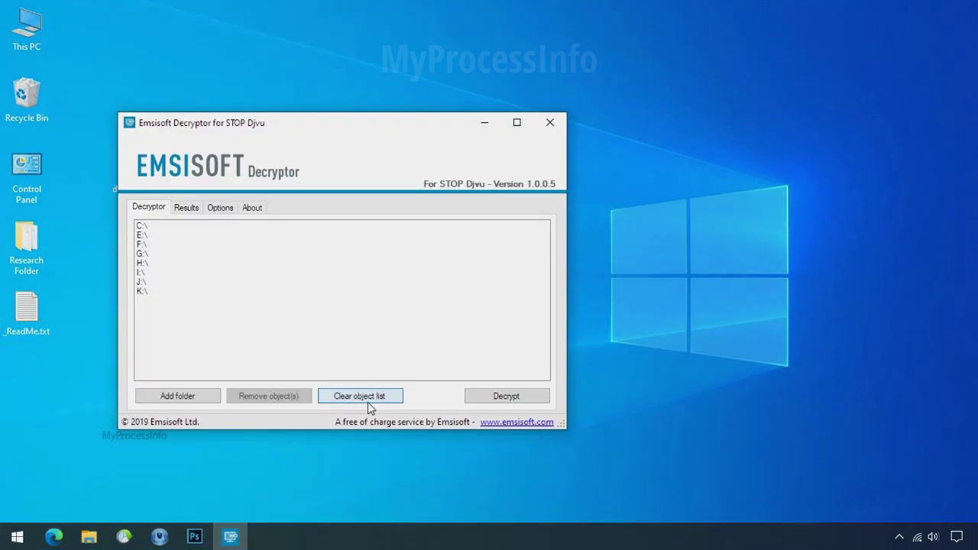
- Add Desktop > Research Folder to the decryptor and start decrypting it
click(179, 398)
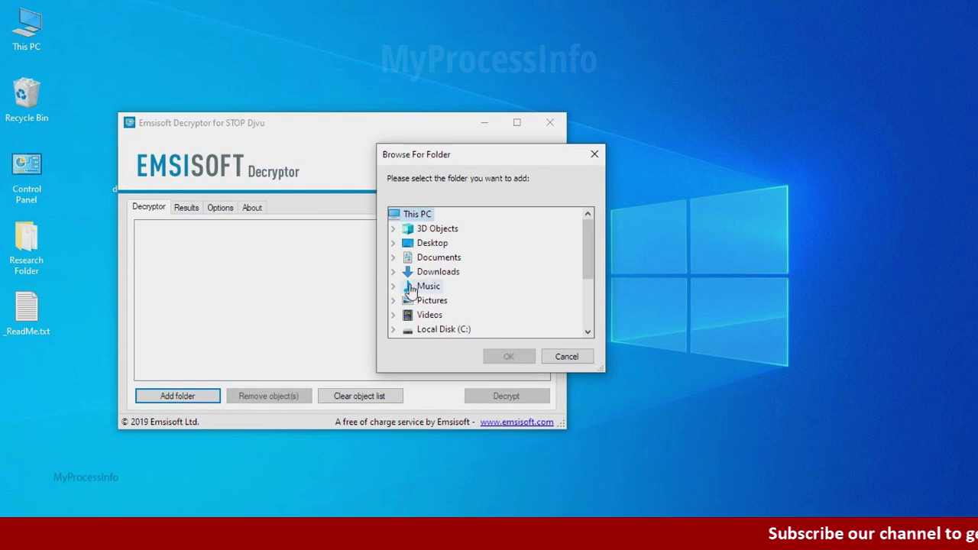
click(440, 245)
click(460, 258)
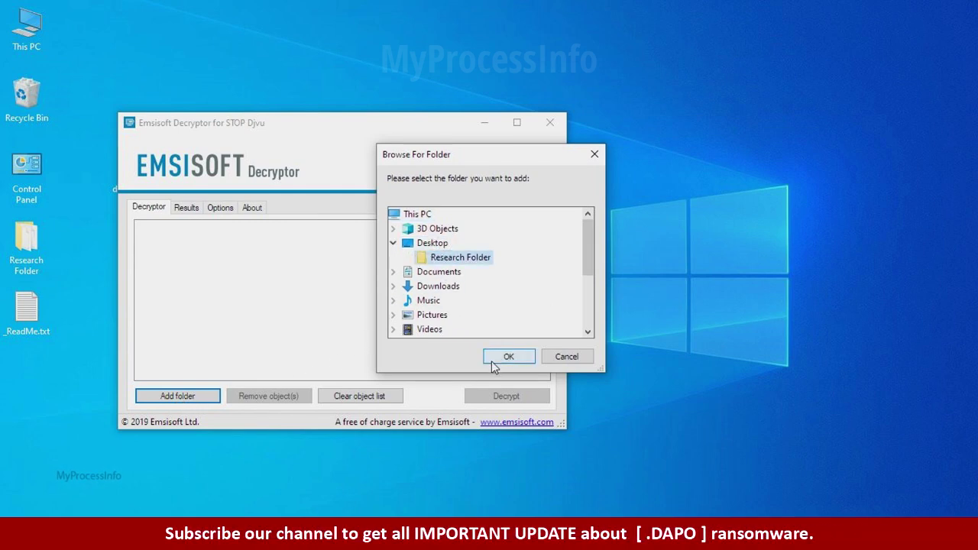
click(493, 360)
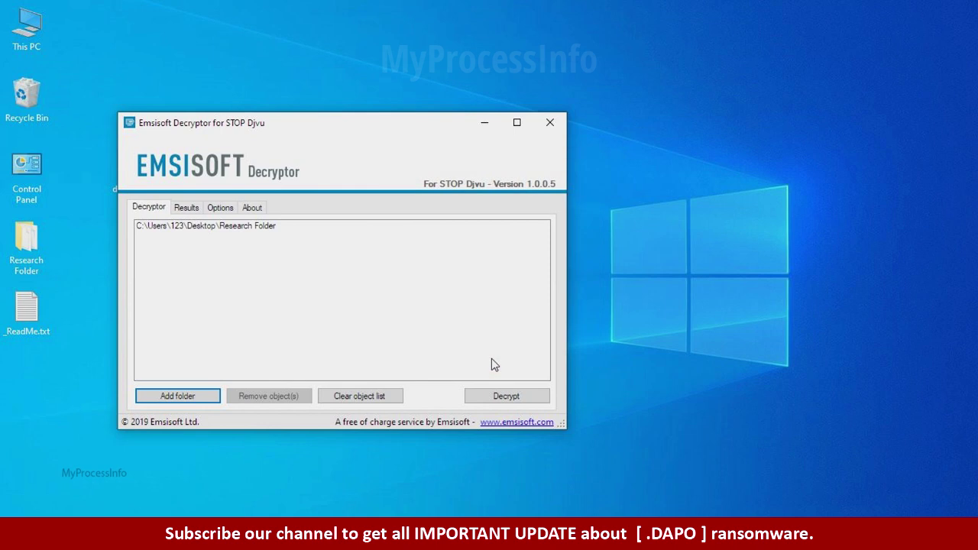
click(506, 401)
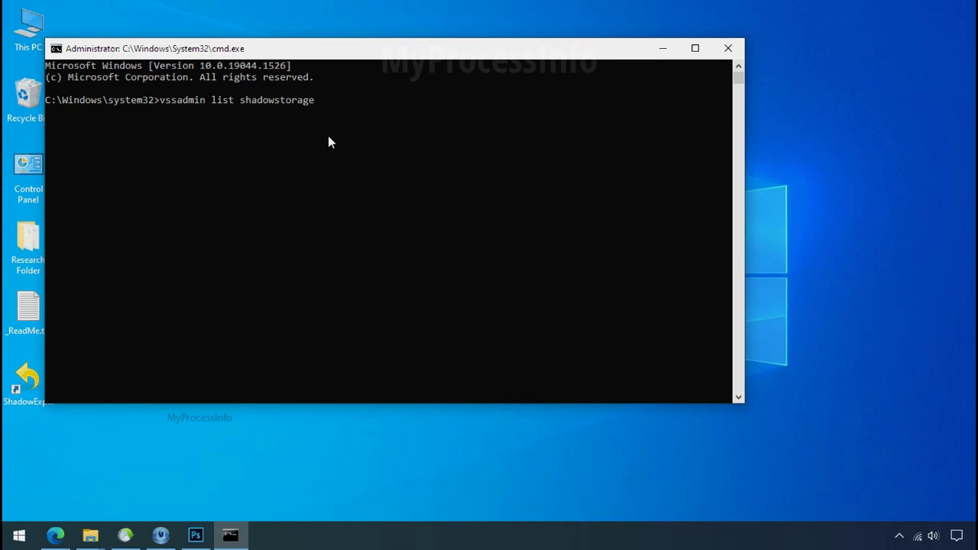
- Run vssadmin list shadowstorage to show shadow storage for volumes C: and H:
key(Return)
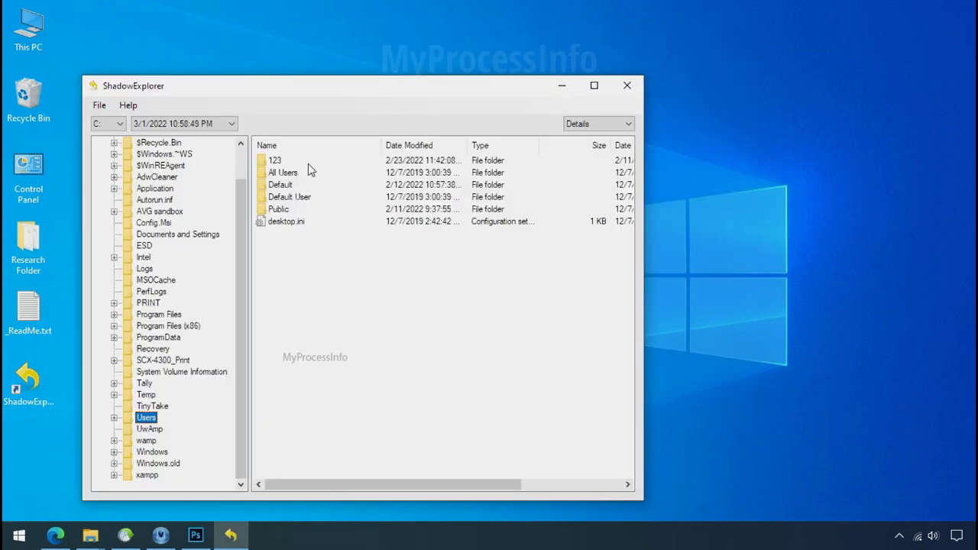
- Export Research Folder from the 3/1/2022 snapshot's user Desktop to the Desktop
double_click(277, 161)
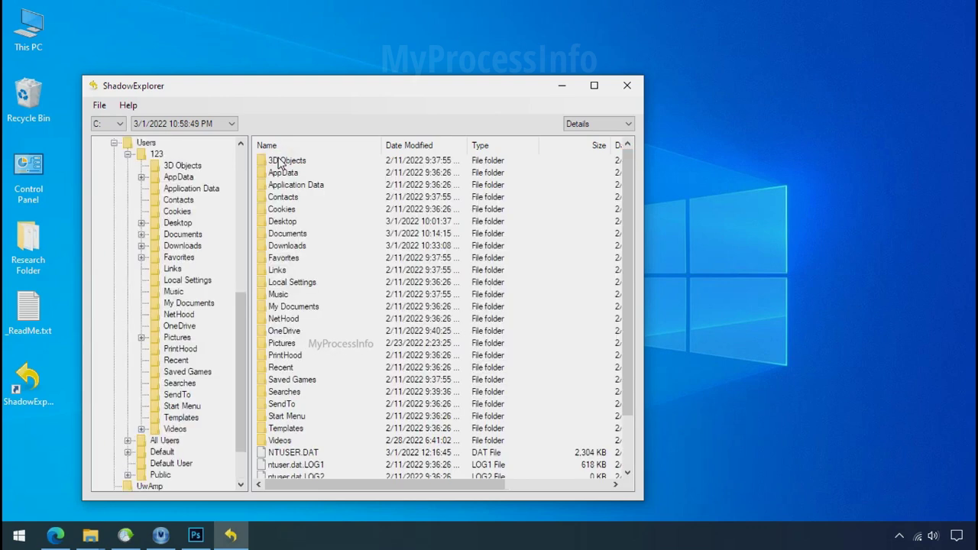
double_click(284, 222)
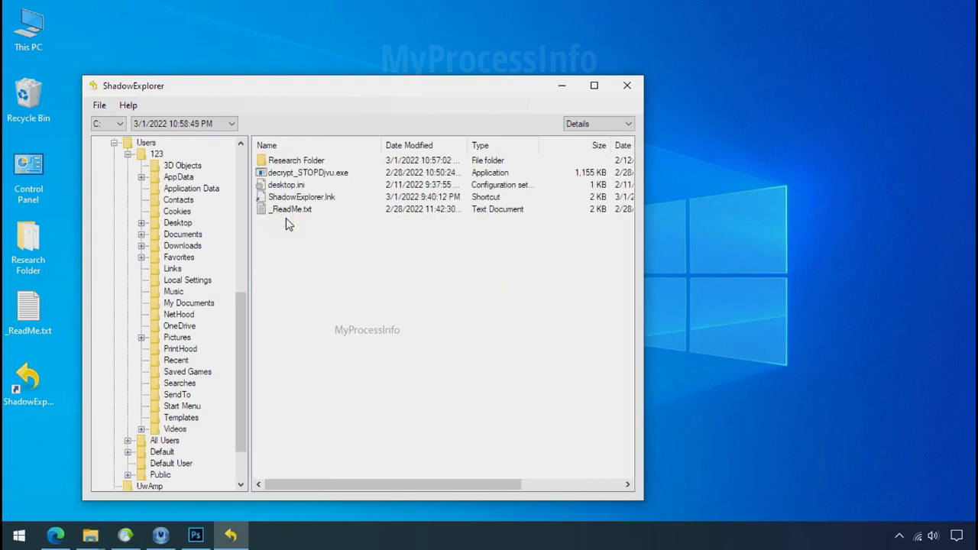
click(304, 161)
right_click(309, 161)
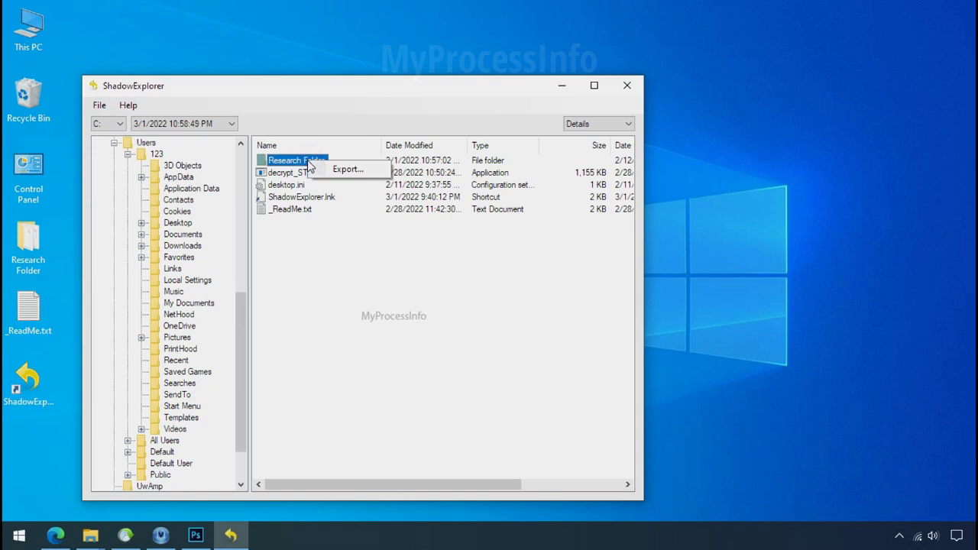
click(320, 172)
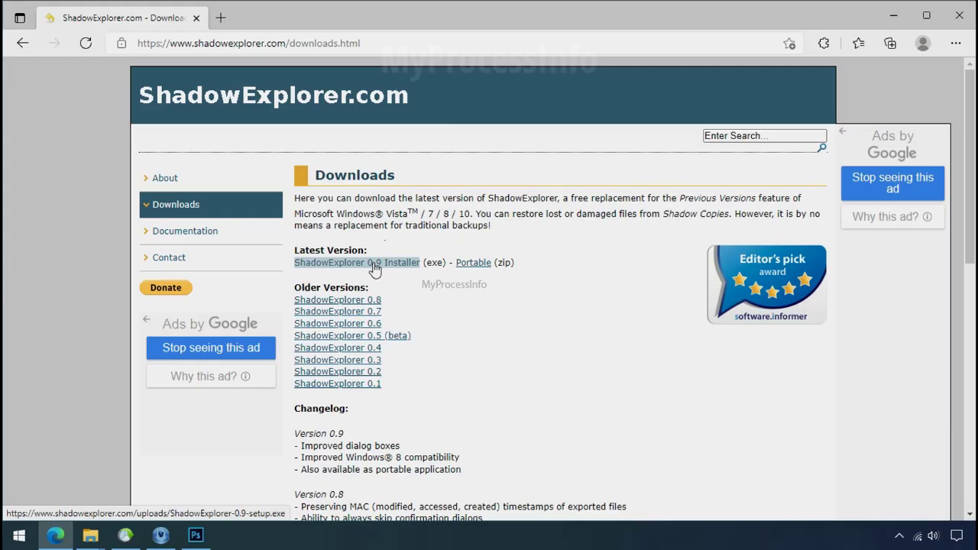
click(374, 267)
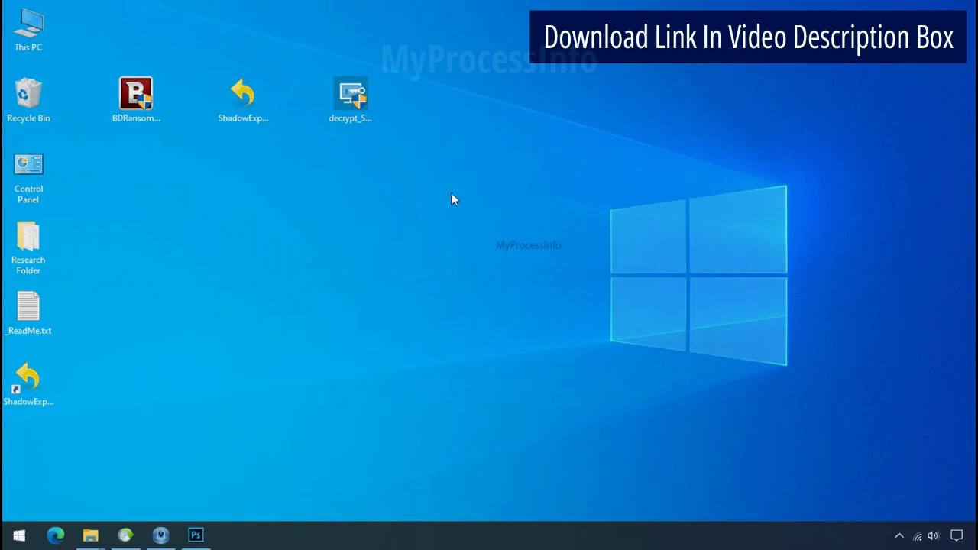
- Open ShadowExplorer on drive C: with the 3/1/2022 10:58:49 PM snapshot
double_click(48, 391)
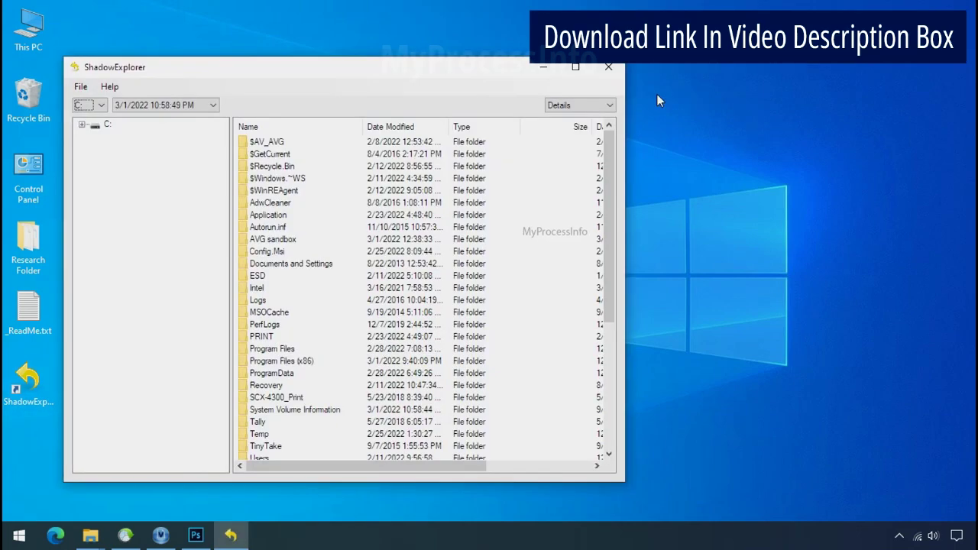
click(97, 106)
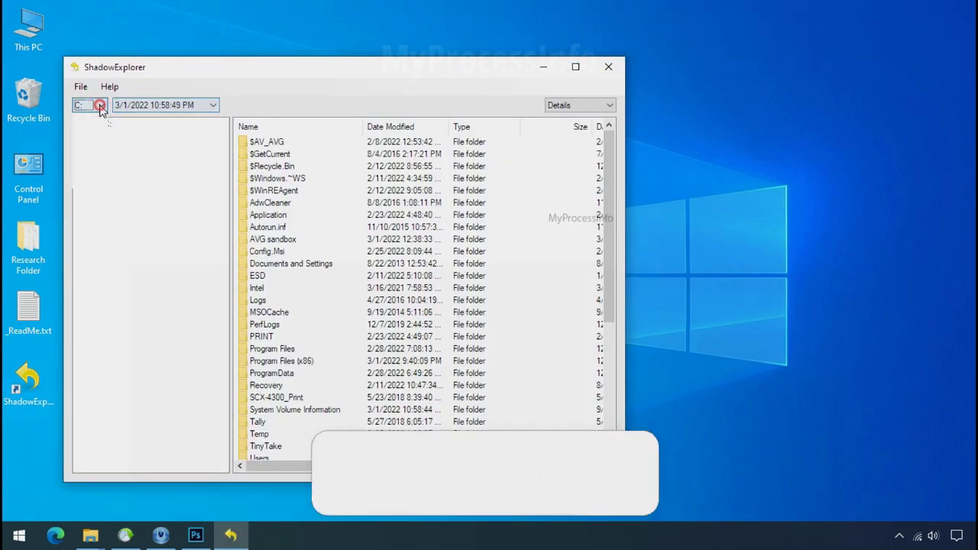
click(91, 119)
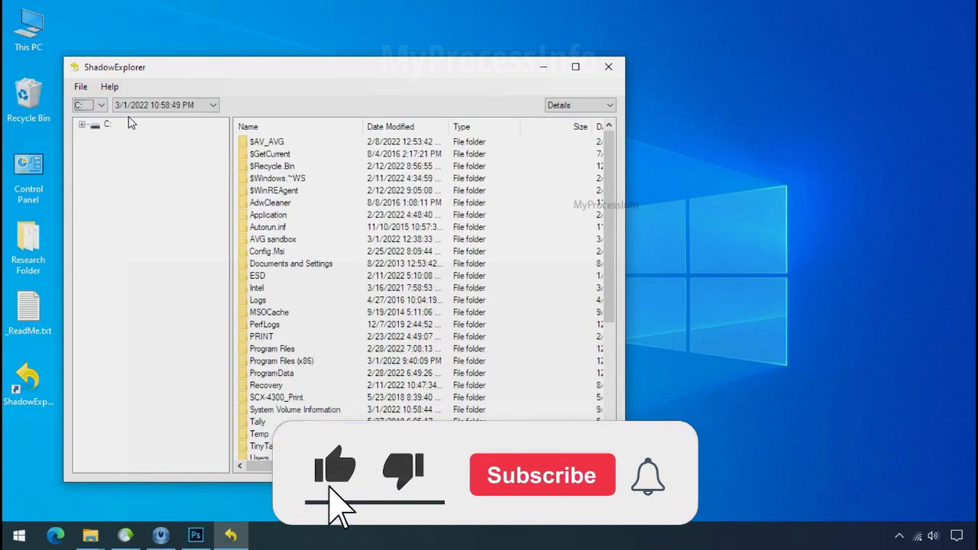
click(183, 105)
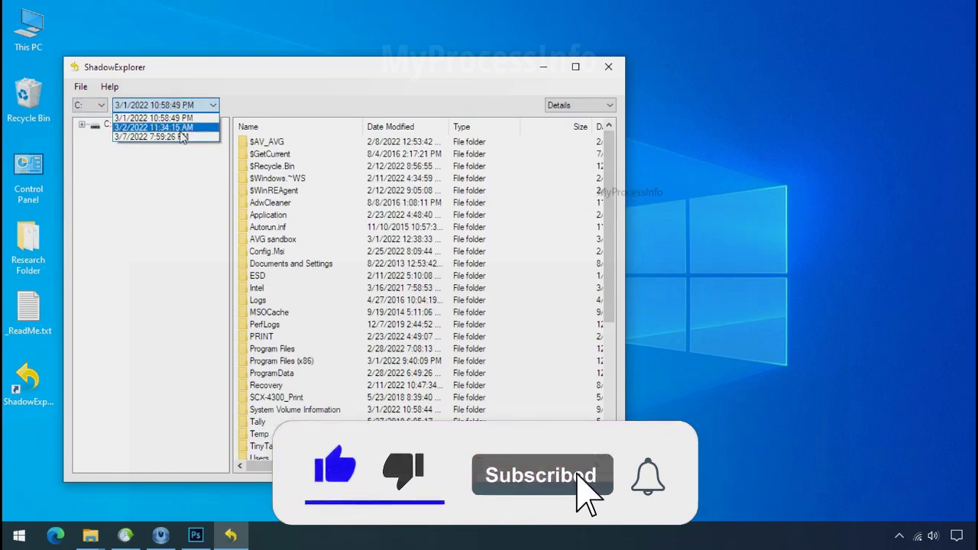
click(177, 119)
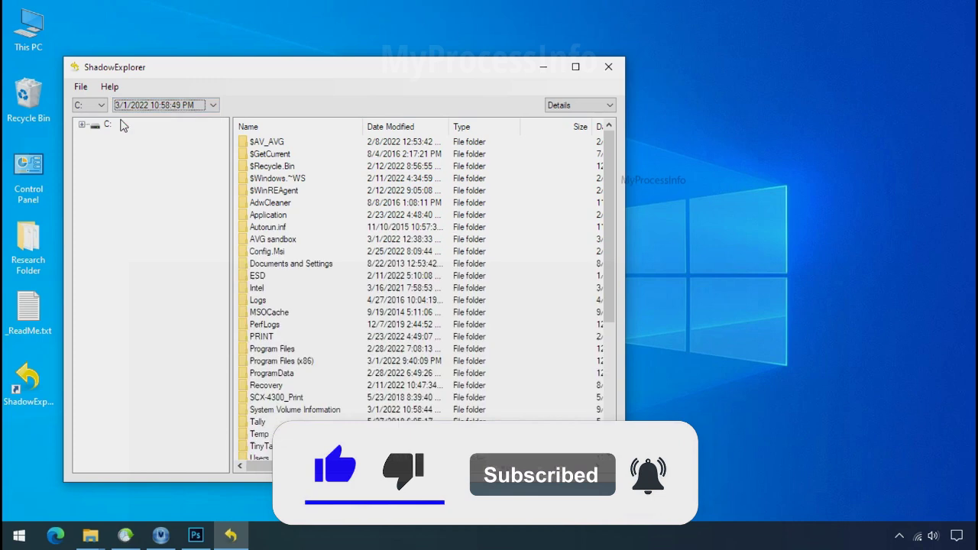
- Browse the snapshot to Users > user profile > Desktop
click(85, 125)
click(129, 434)
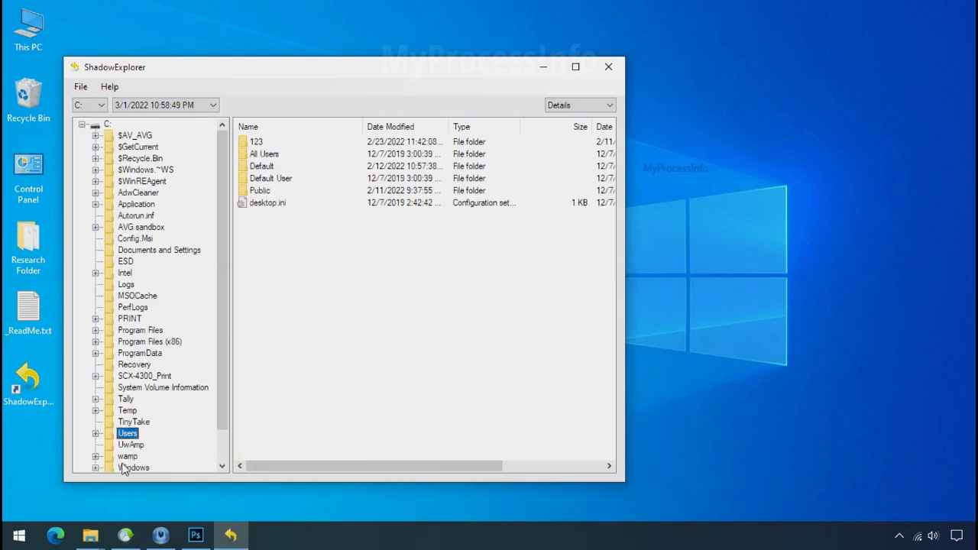
click(257, 144)
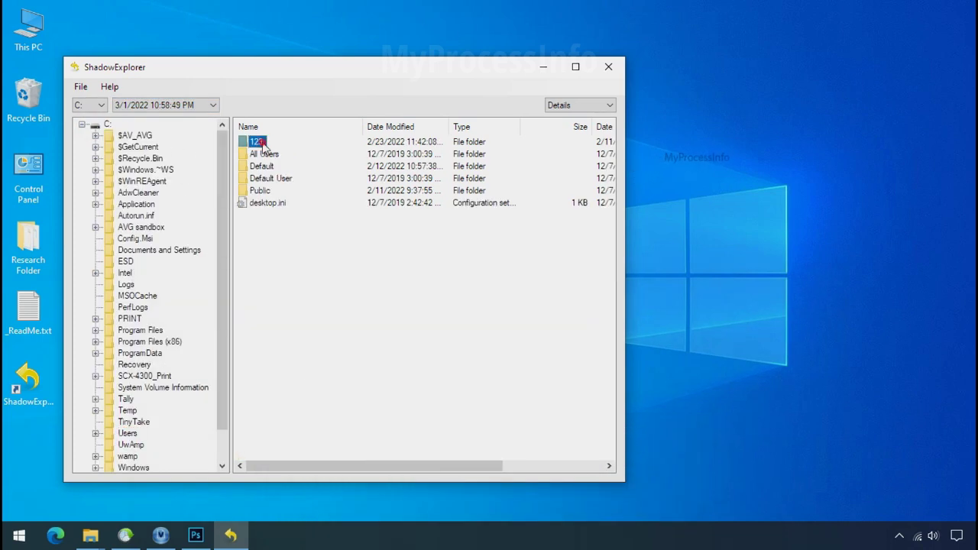
double_click(261, 143)
click(265, 204)
double_click(265, 204)
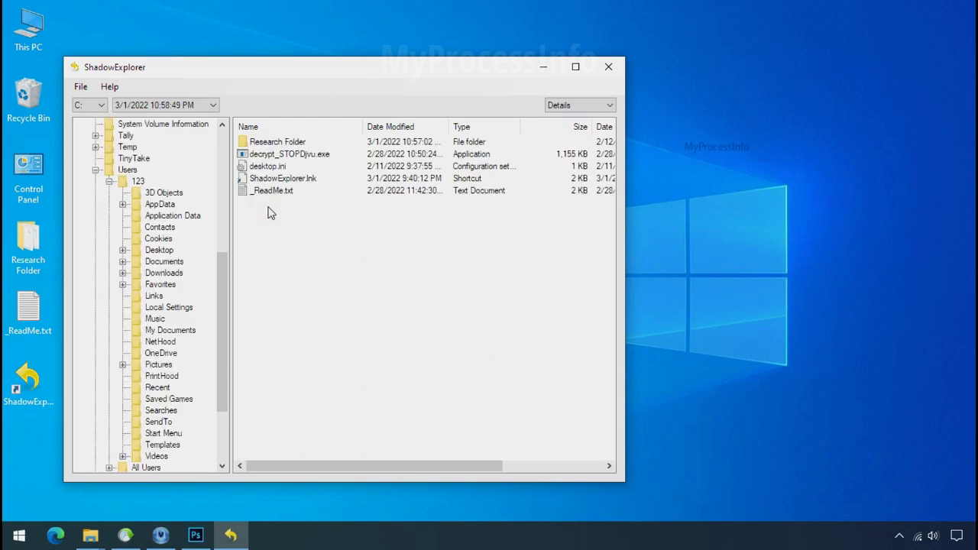
- Export the Research Folder into the Recover folder on Softwares (G:)
click(276, 141)
right_click(272, 139)
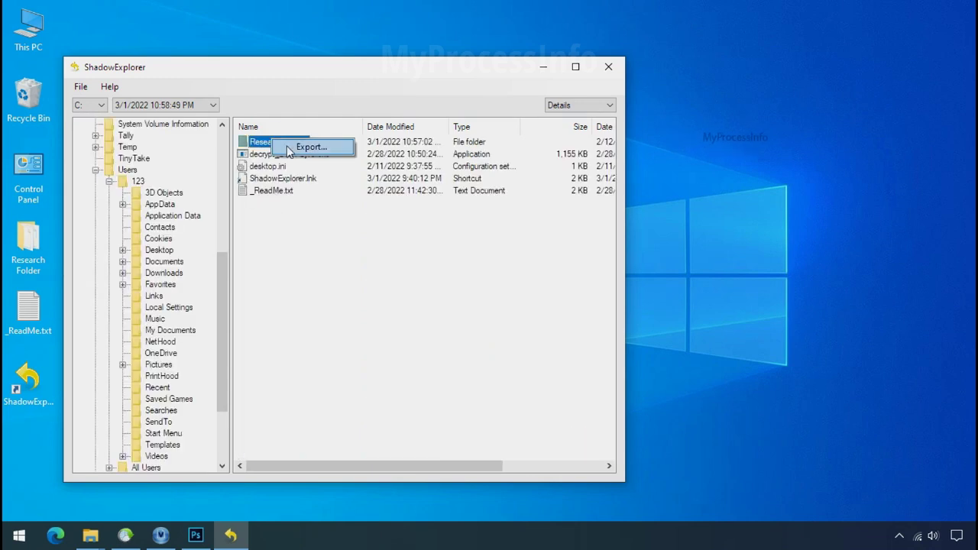
click(298, 148)
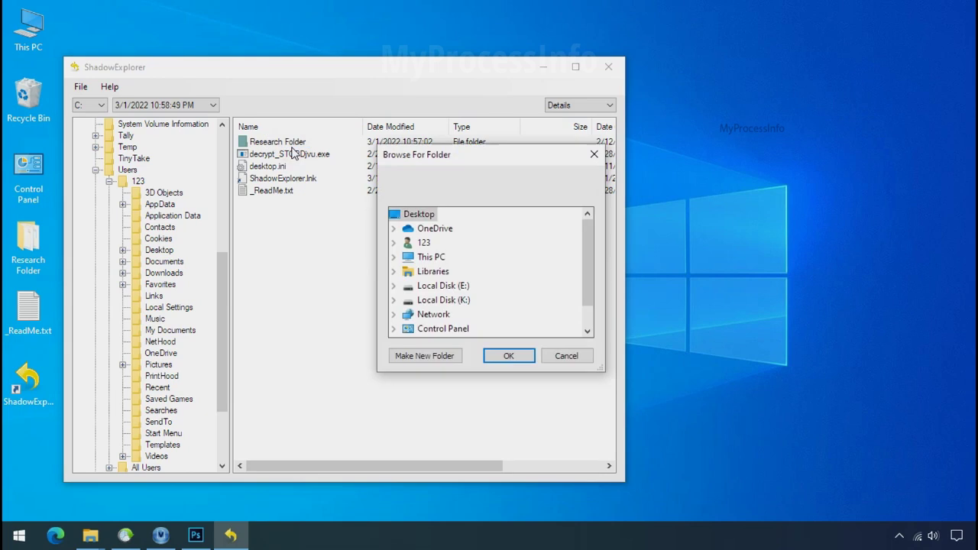
double_click(434, 258)
scroll(464, 276, down, 2)
double_click(456, 285)
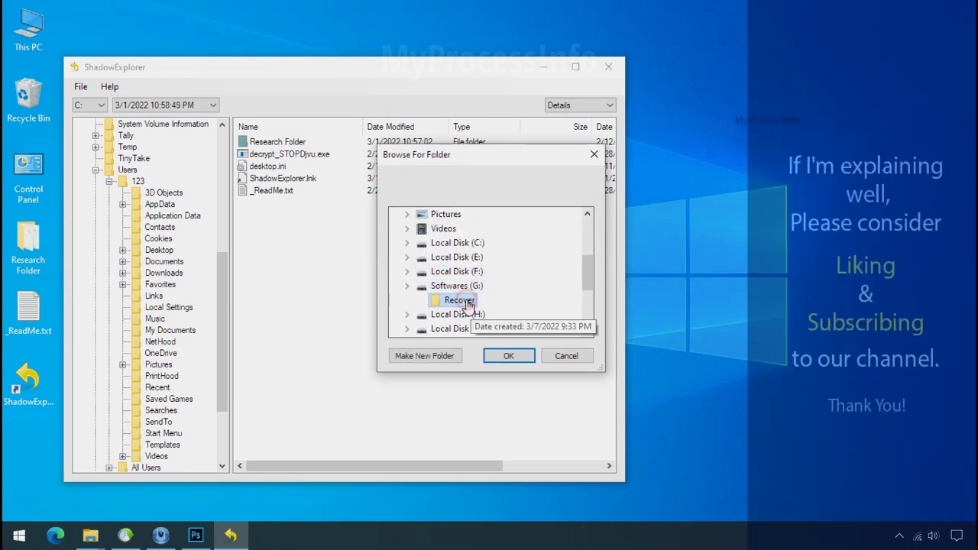
click(459, 299)
click(506, 356)
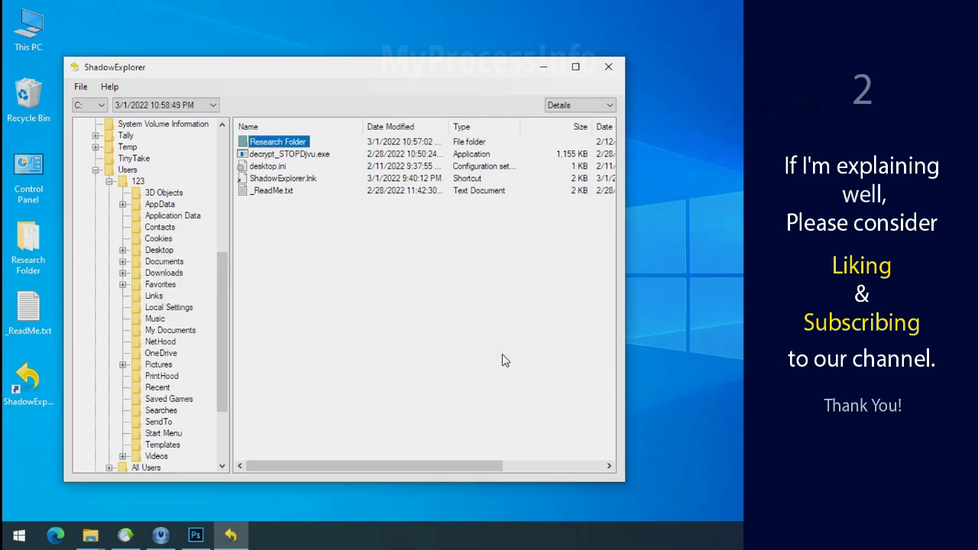
- Minimize ShadowExplorer and open G:\Recover\Research Folder in File Explorer
click(543, 68)
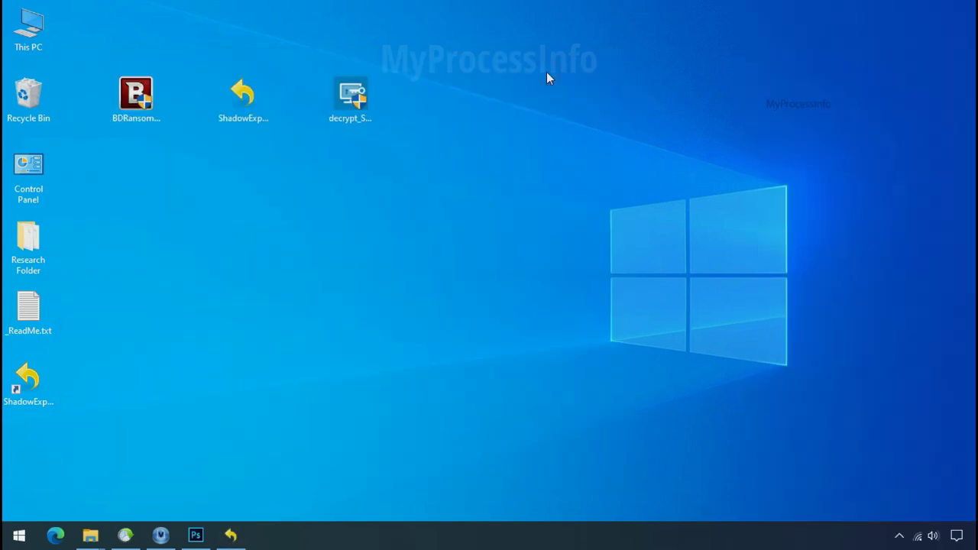
click(90, 537)
click(71, 390)
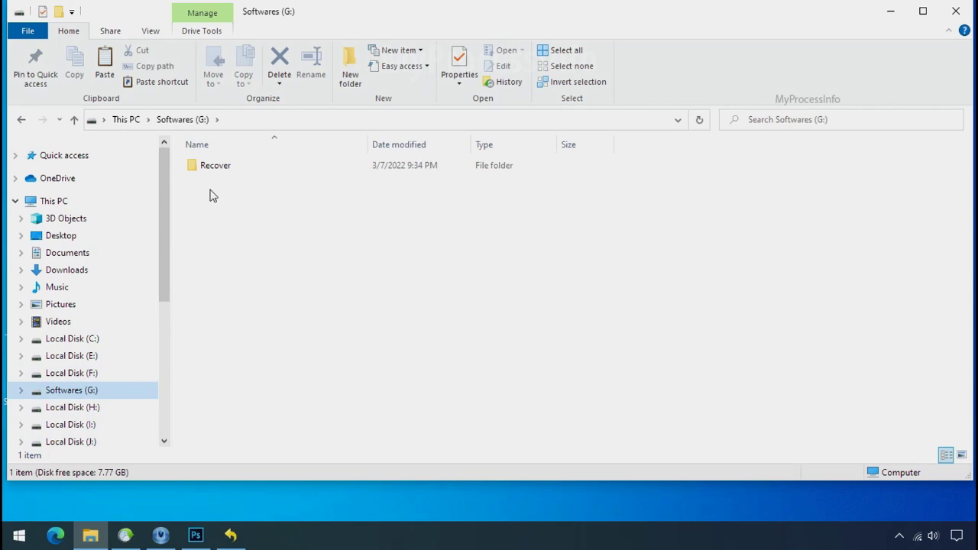
double_click(195, 167)
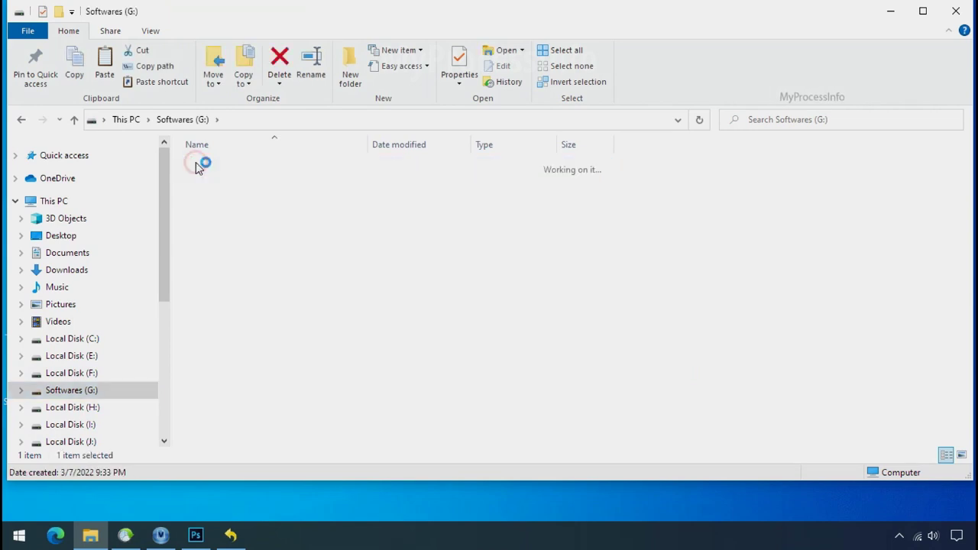
double_click(203, 169)
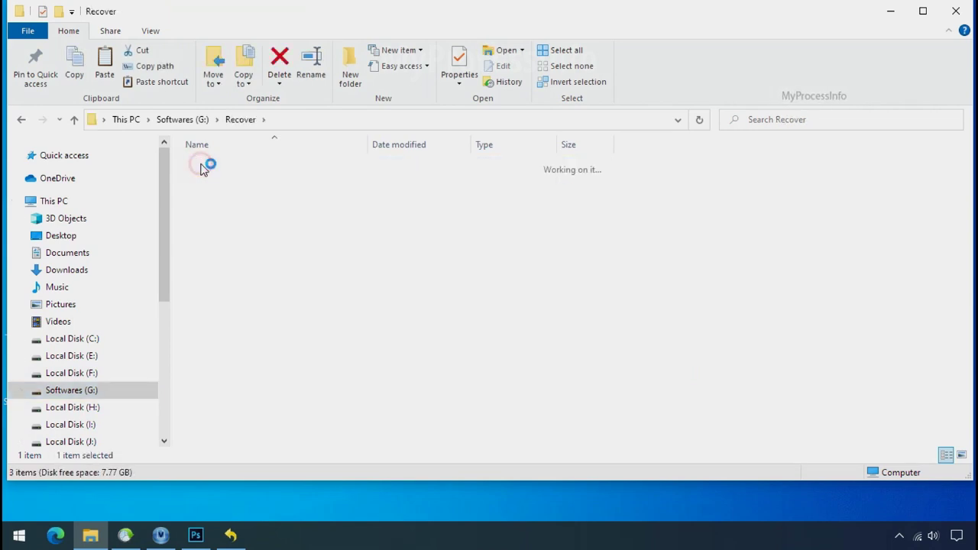
- Check the Testing IMG, PDF and XLS files and enlarge the icons to thumbnails
click(215, 167)
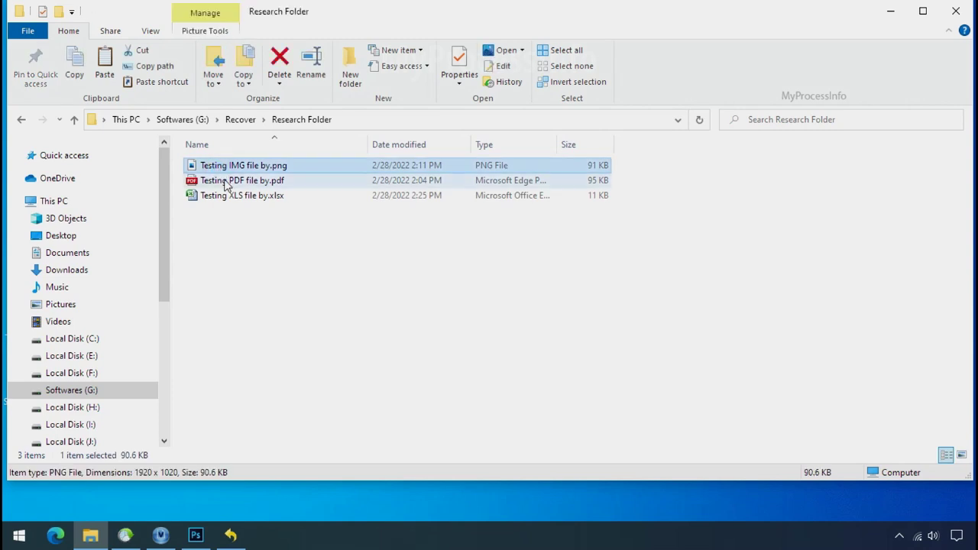
click(222, 181)
click(238, 196)
click(245, 166)
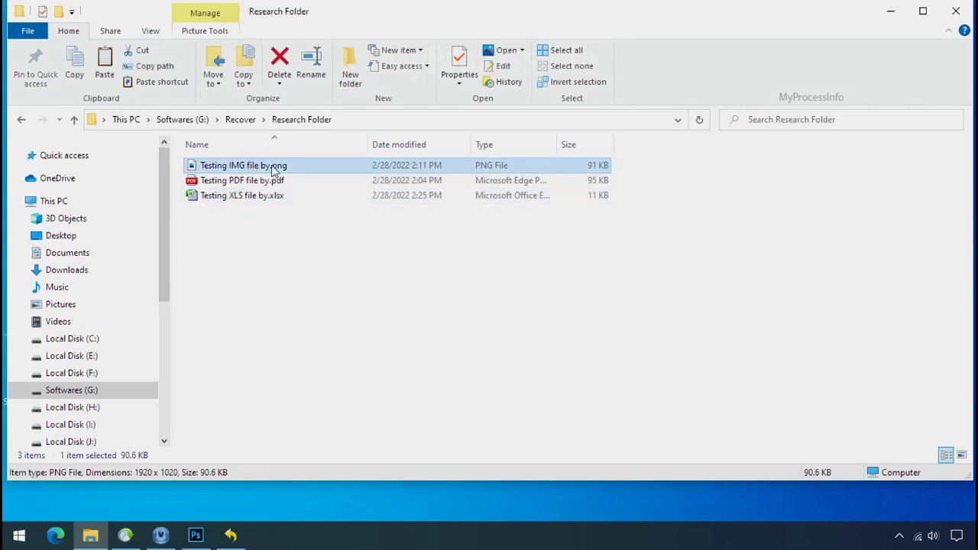
ctrl+scroll(401, 274, up, 4)
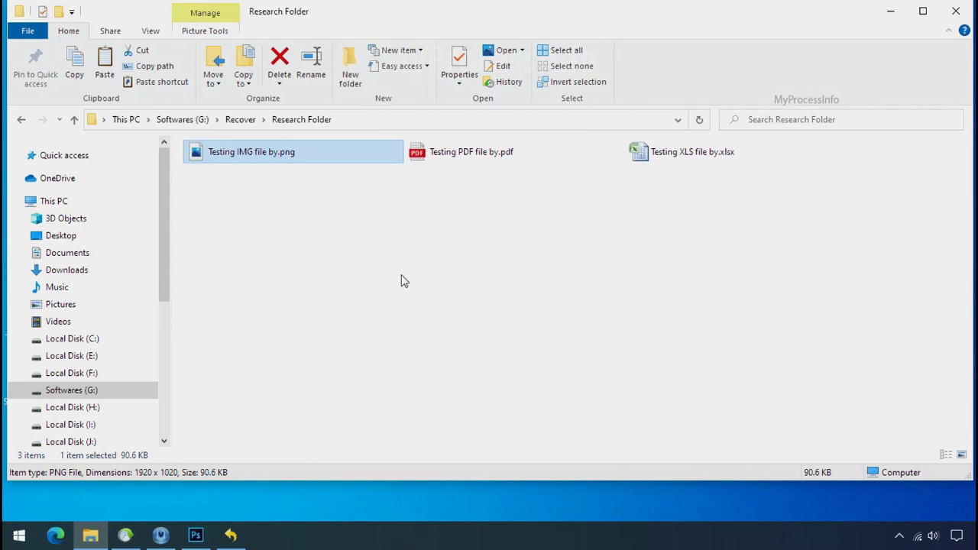
ctrl+scroll(401, 277, up, 2)
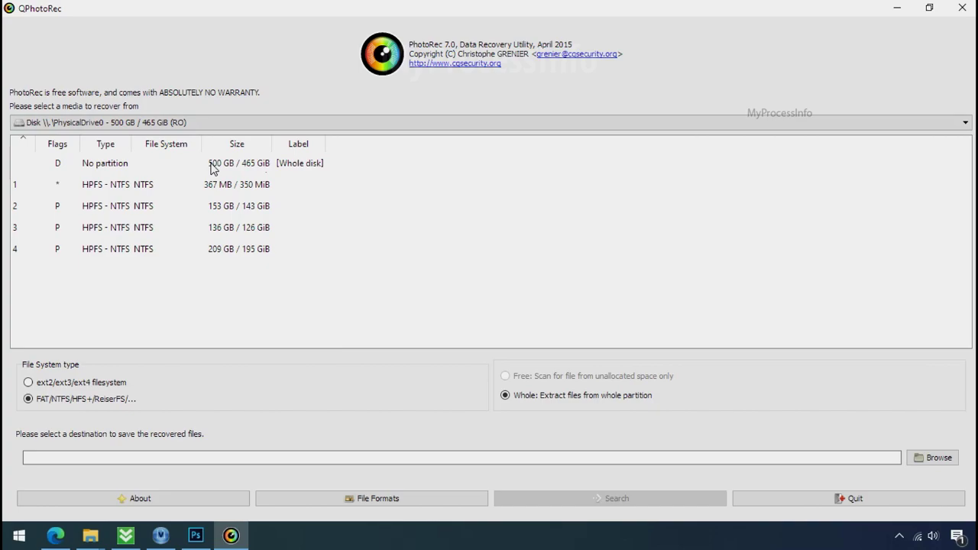
- Review QPhotoRec's source drives keeping PhysicalDrive0, then bring up G:\RESEARCH in Explorer
click(162, 122)
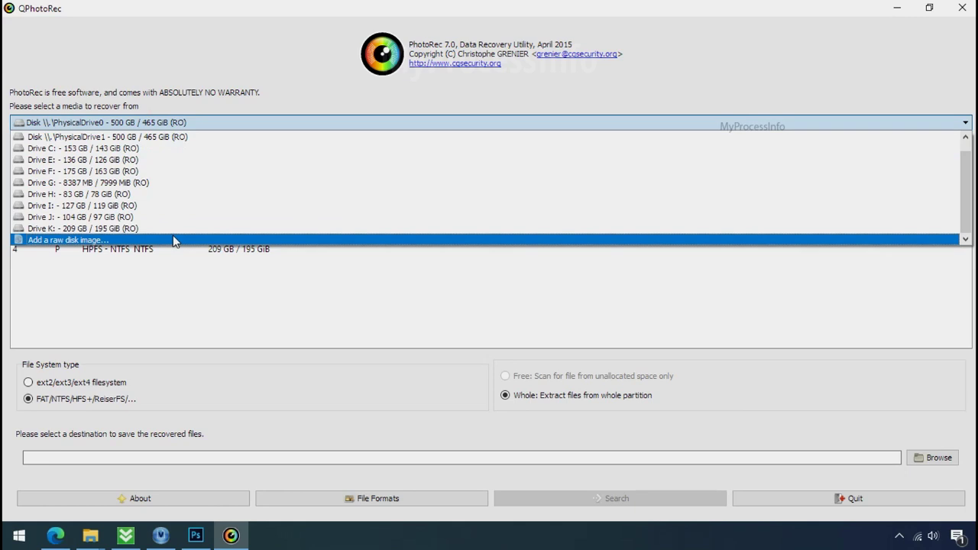
click(254, 74)
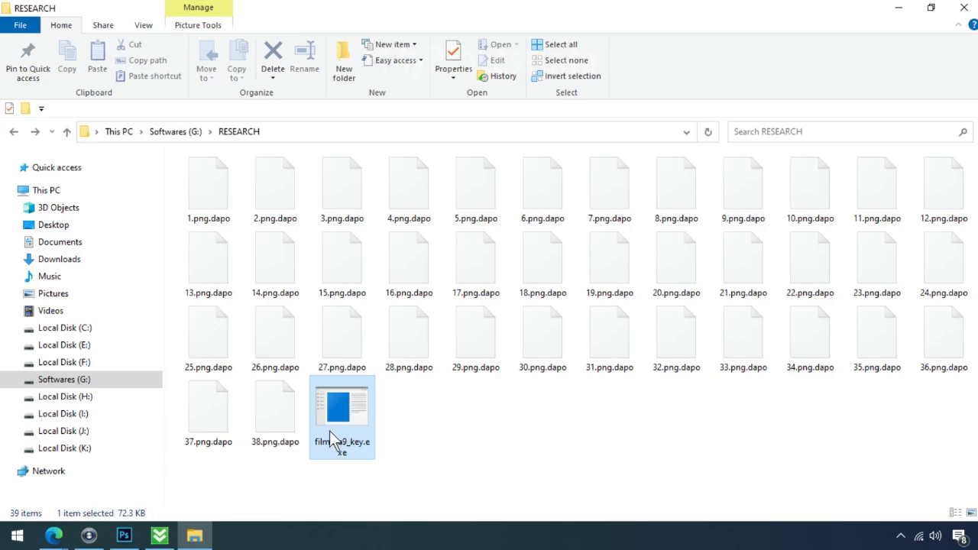
click(329, 431)
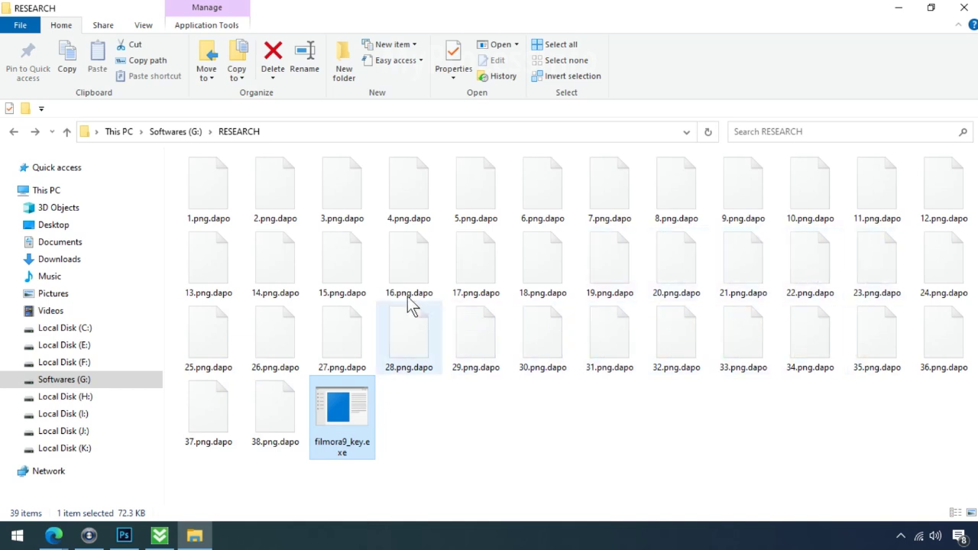
- Rename 18.png.dapo to 18.png, accepting the extension-change warning
click(535, 263)
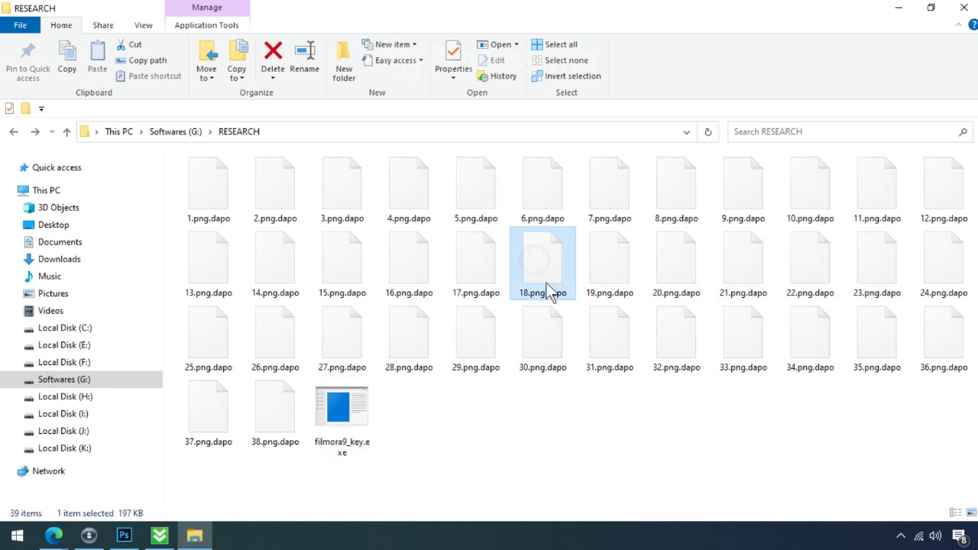
click(553, 293)
drag(547, 295, 571, 298)
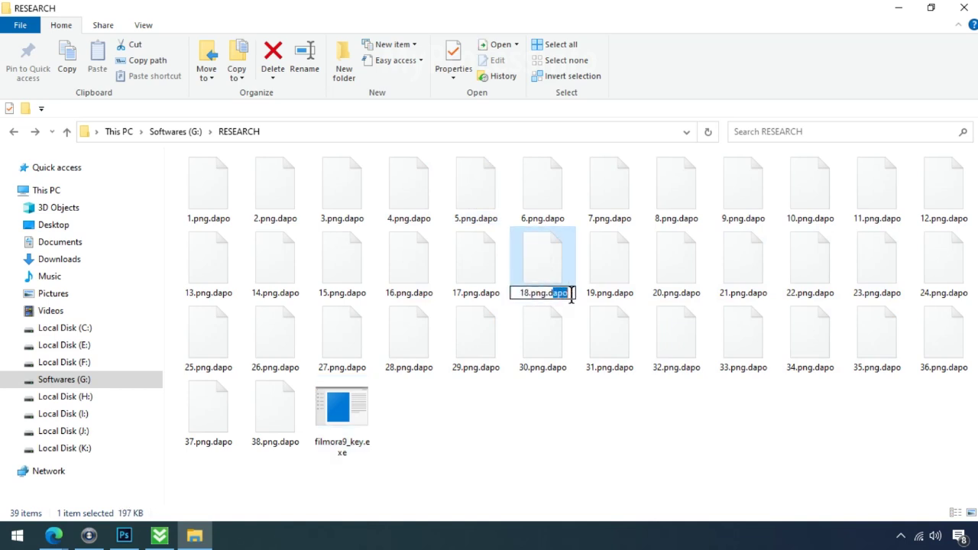
key(Delete)
key(Return)
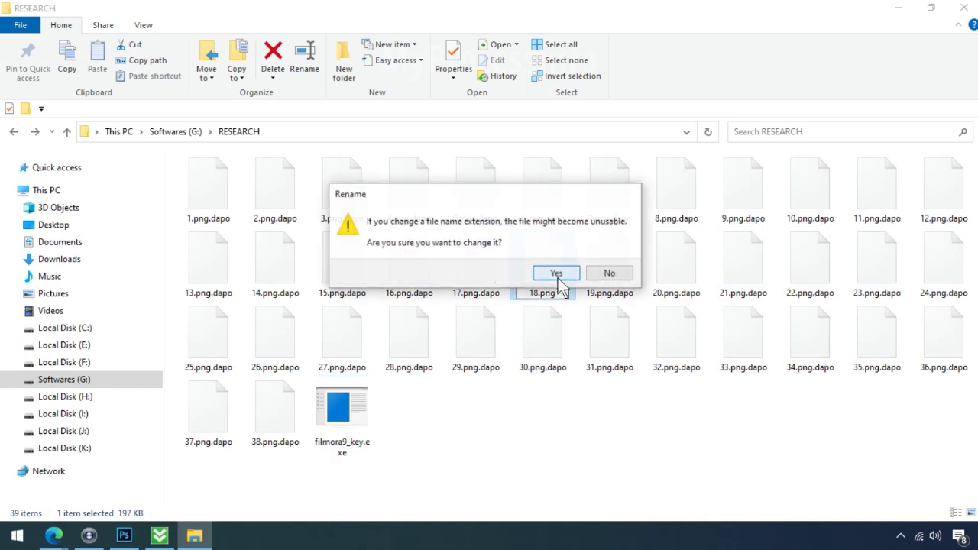
click(559, 277)
click(558, 278)
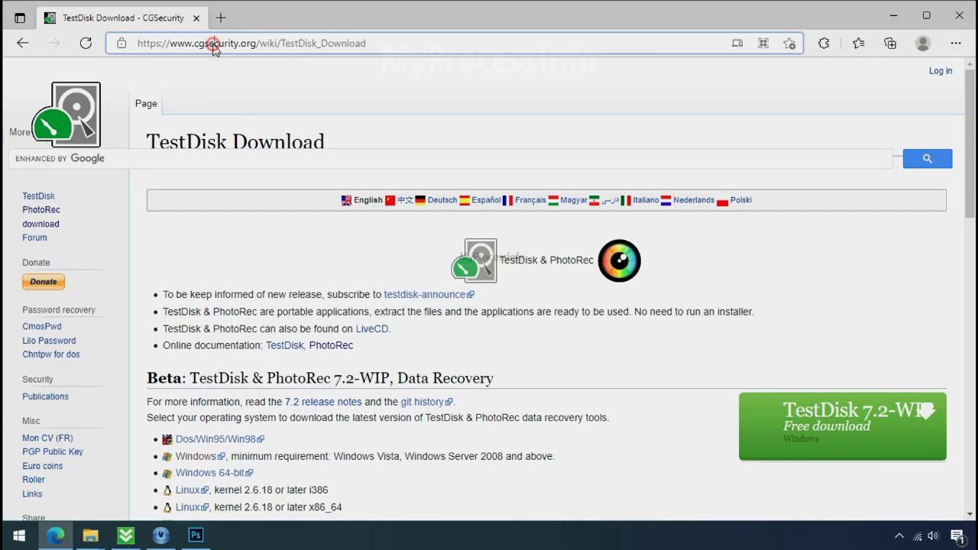
- Close the Edge window with the TestDisk download page
click(215, 44)
click(252, 97)
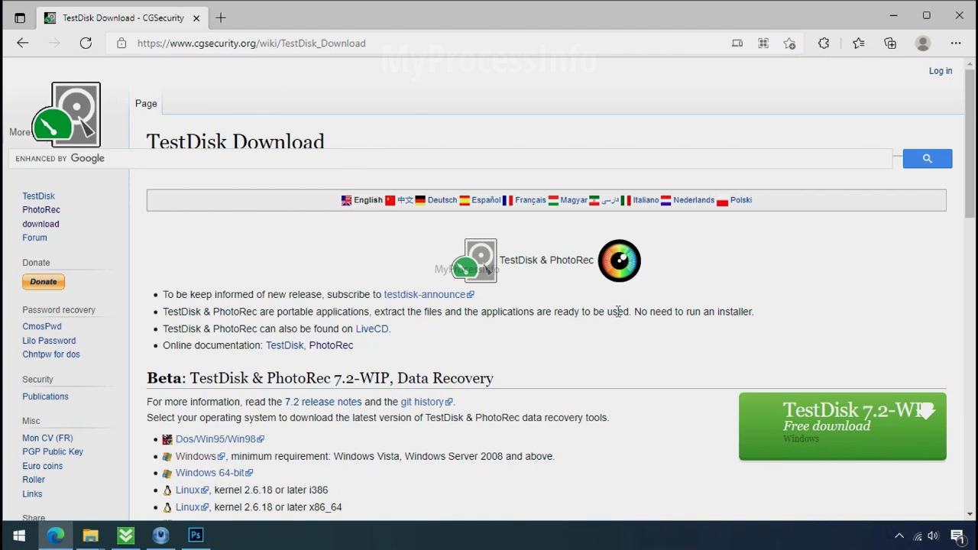
click(970, 25)
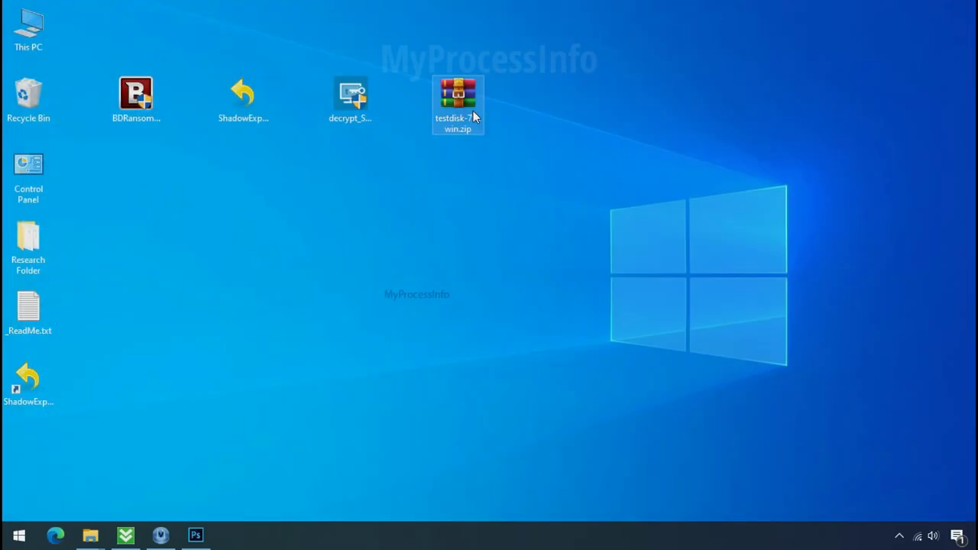
- Extract the TestDisk zip and run qphotorec_win.exe from the testdisk-7.0 folder
right_click(473, 112)
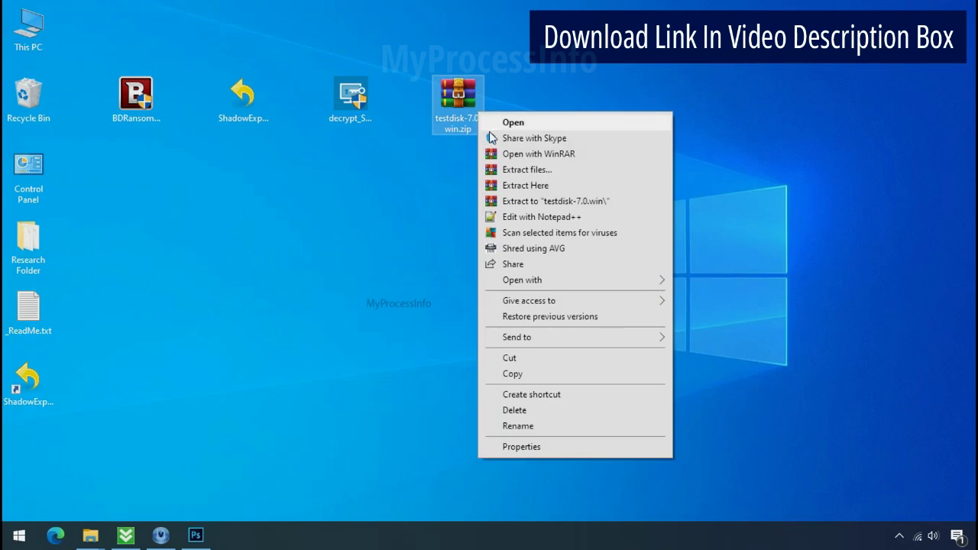
click(540, 203)
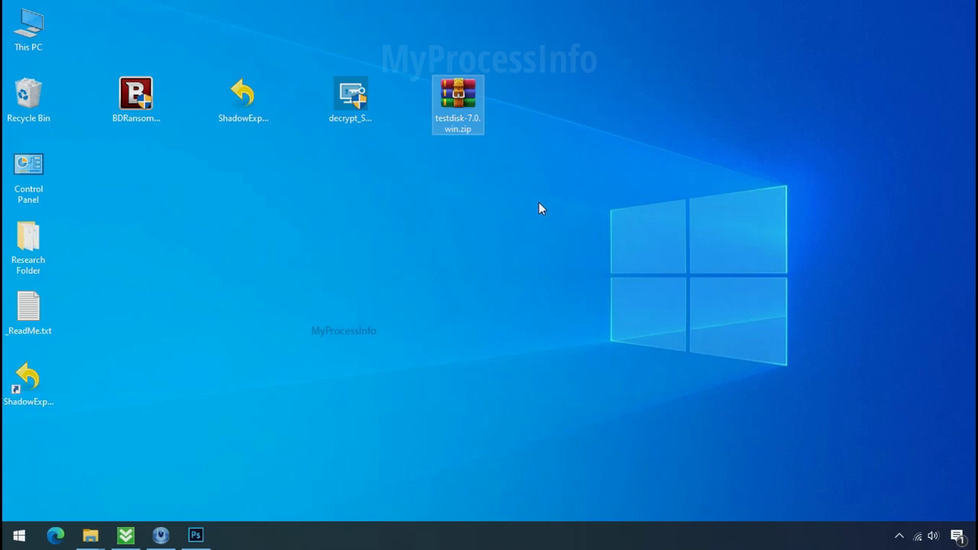
double_click(571, 129)
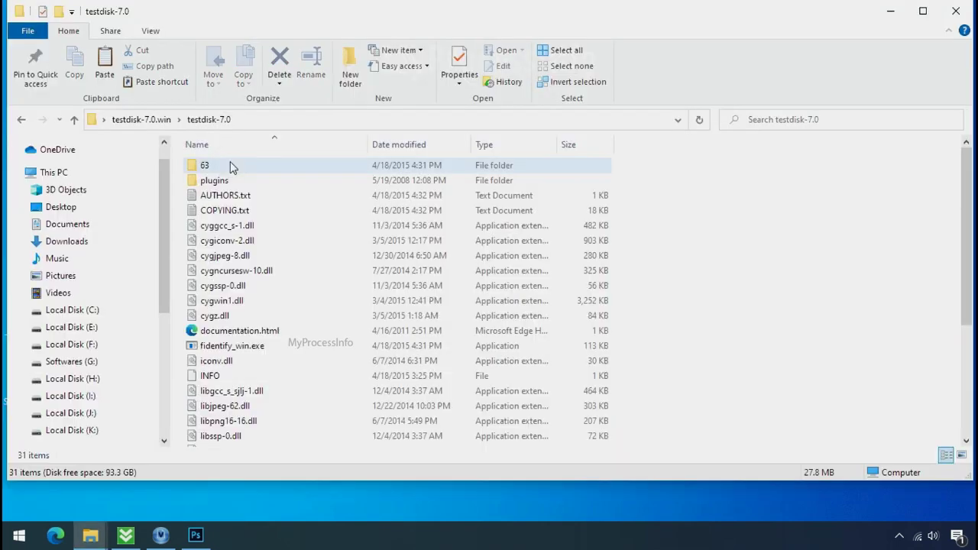
scroll(275, 342, down, 5)
click(273, 334)
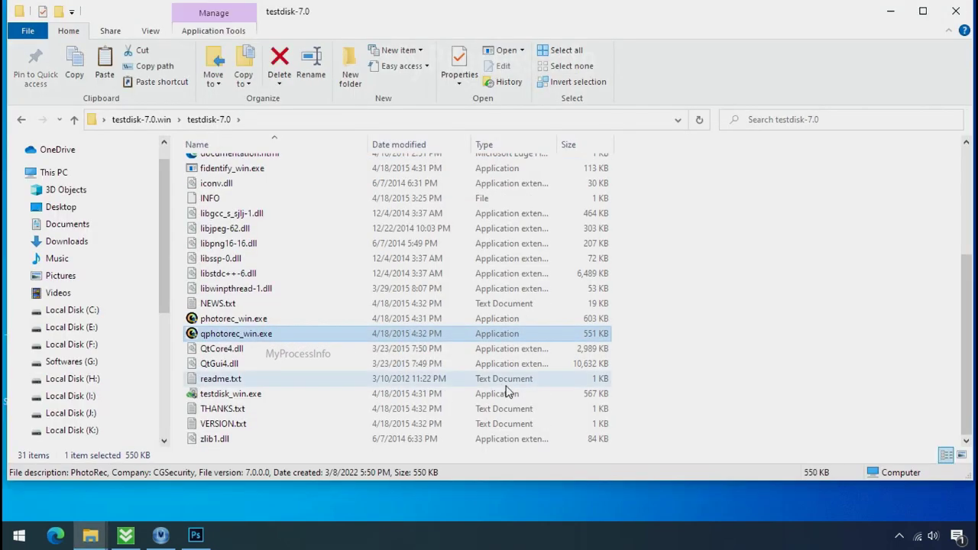
double_click(234, 334)
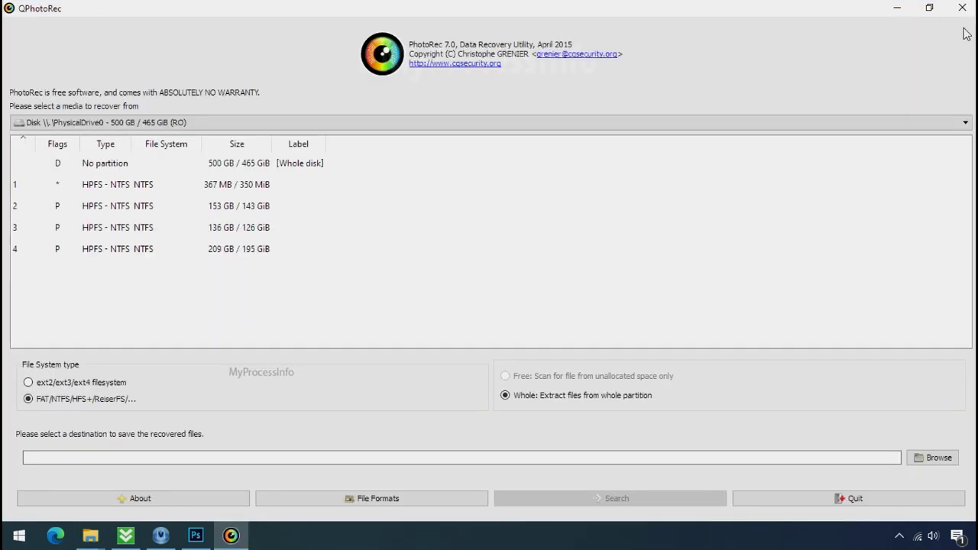
- Select Drive C: as the recovery source and reset all file format choices
click(196, 123)
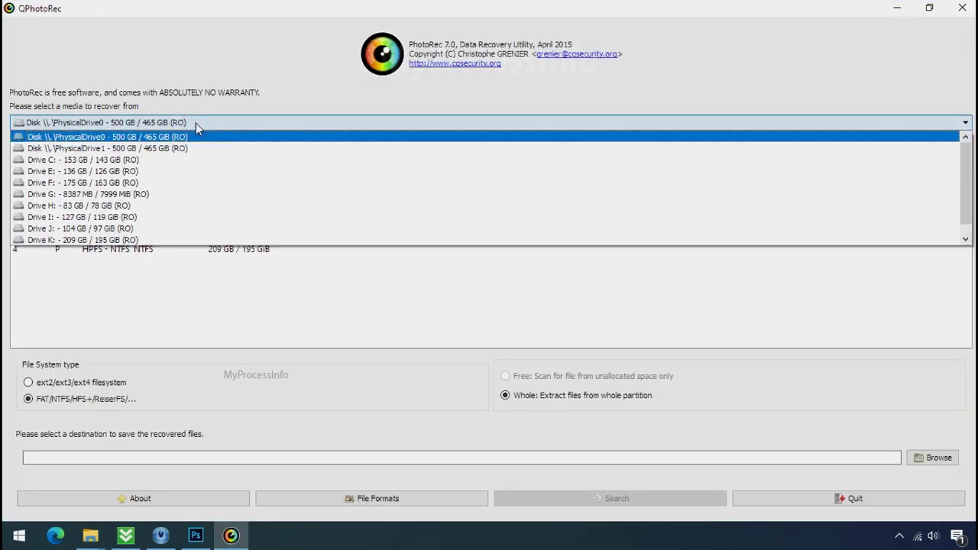
click(207, 160)
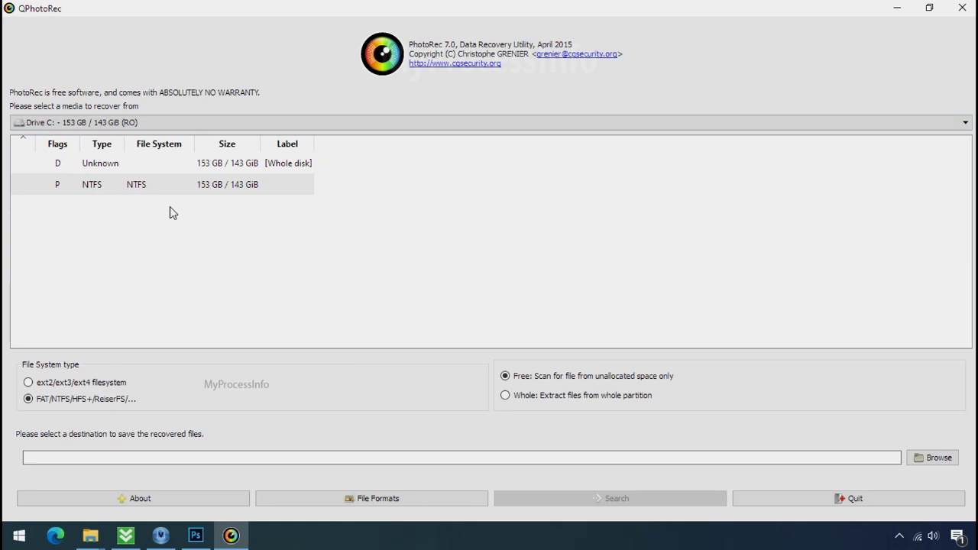
click(359, 500)
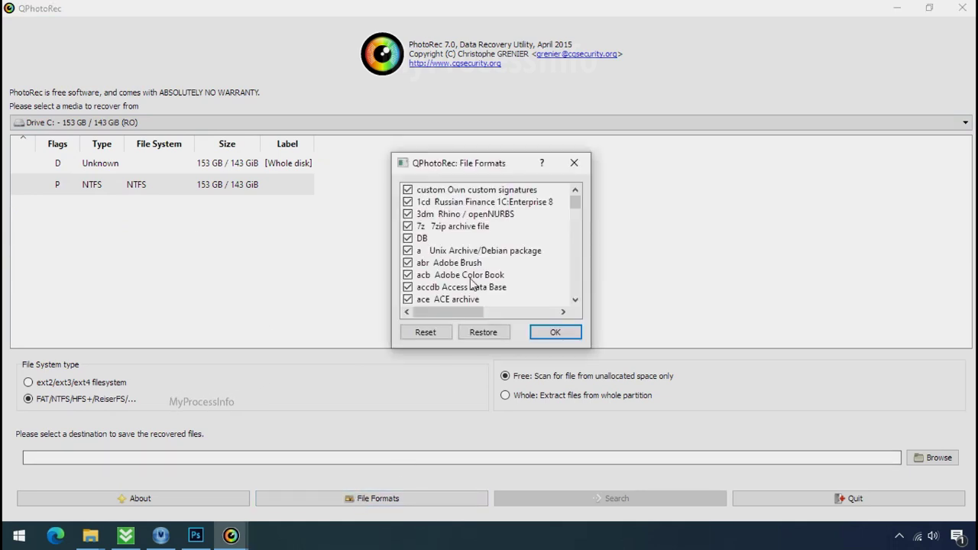
click(425, 333)
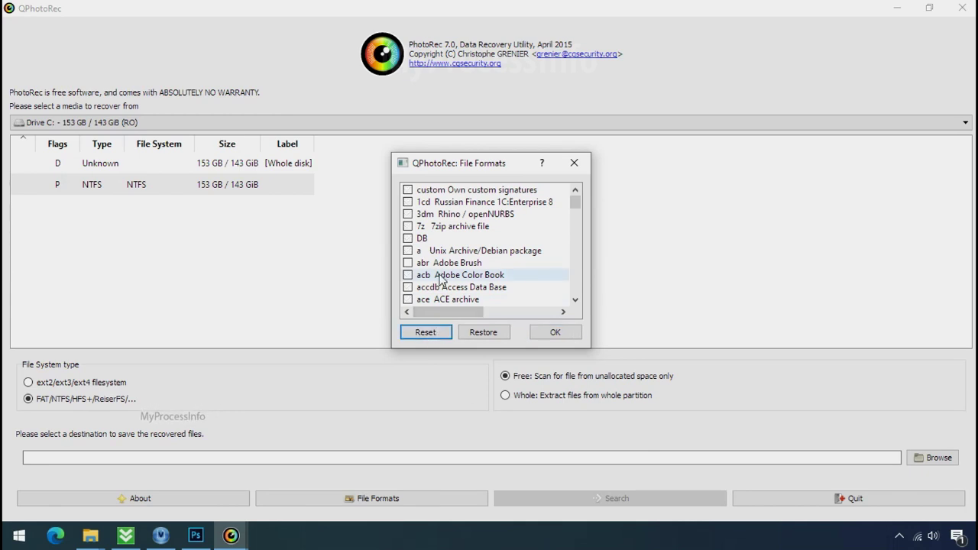
- Choose only the jpg, png and pdf file formats for recovery and confirm
click(440, 277)
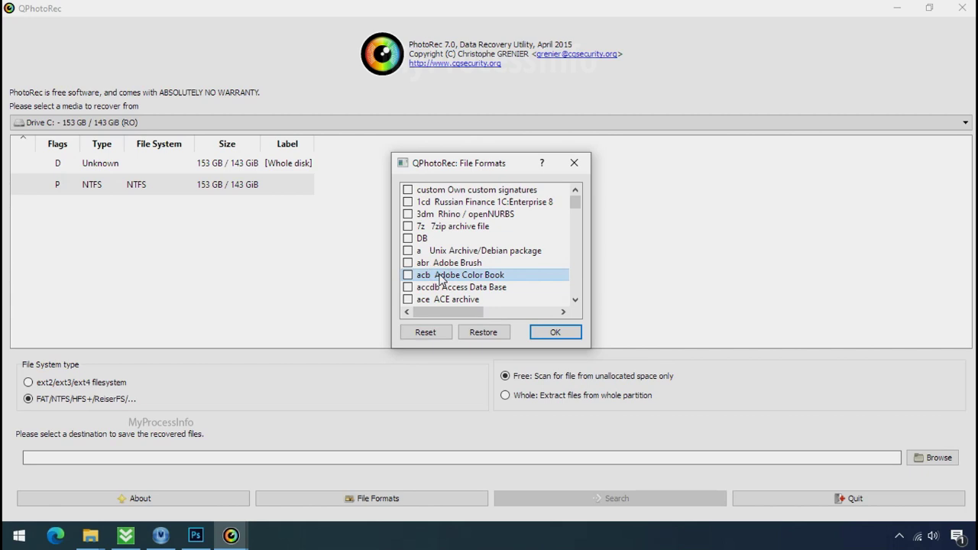
key(j)
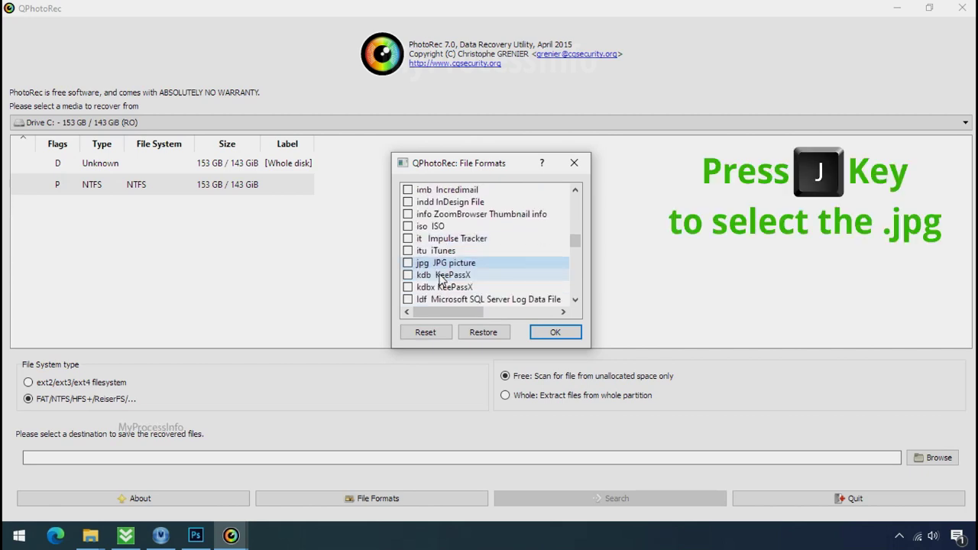
key(space)
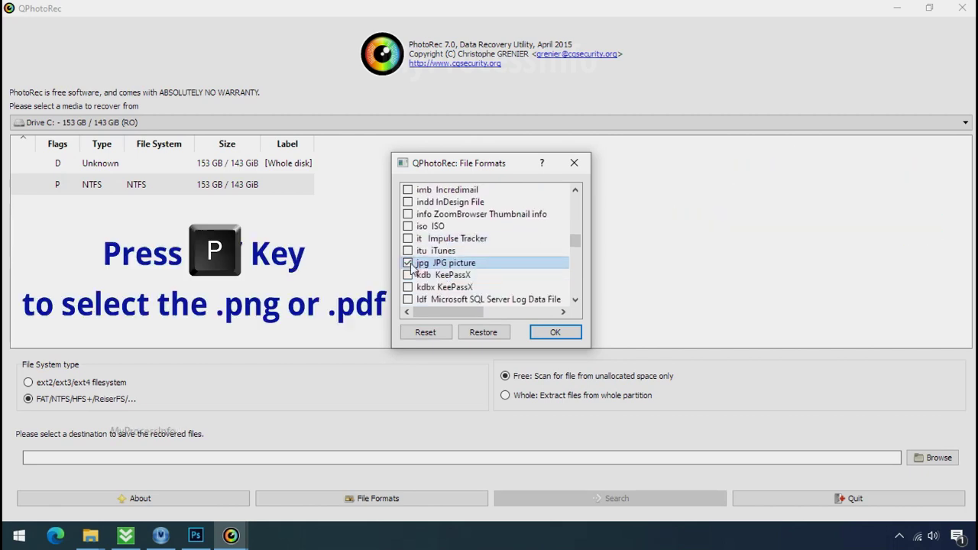
key(p)
scroll(449, 242, down, 2)
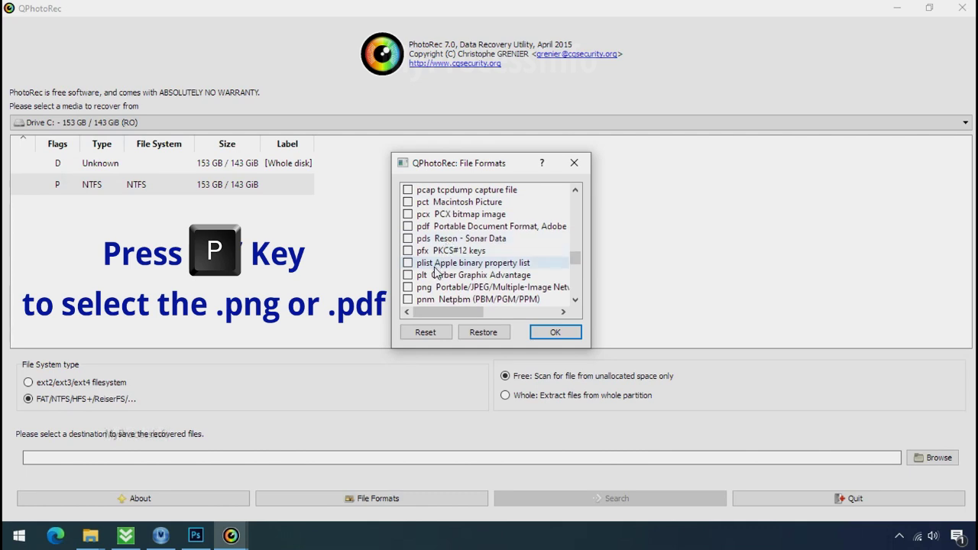
click(408, 287)
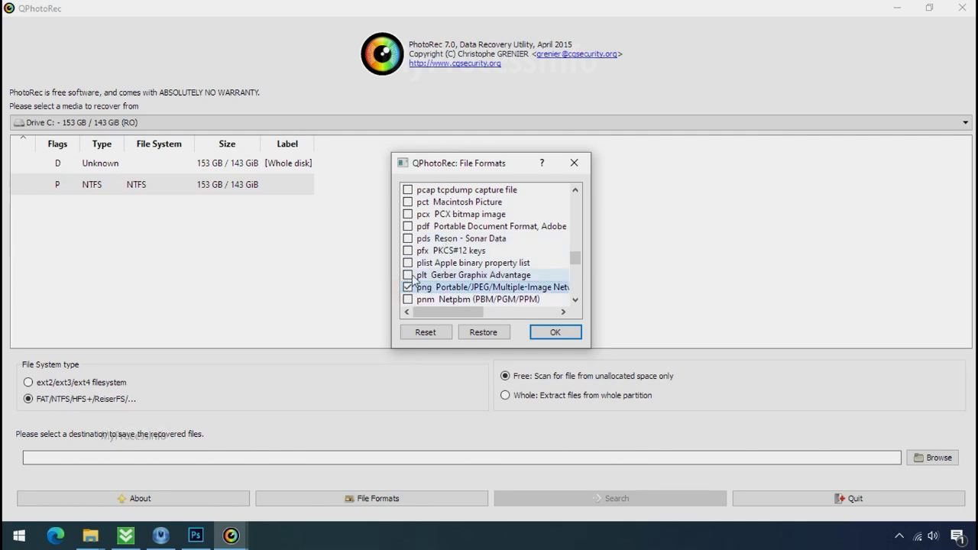
click(550, 333)
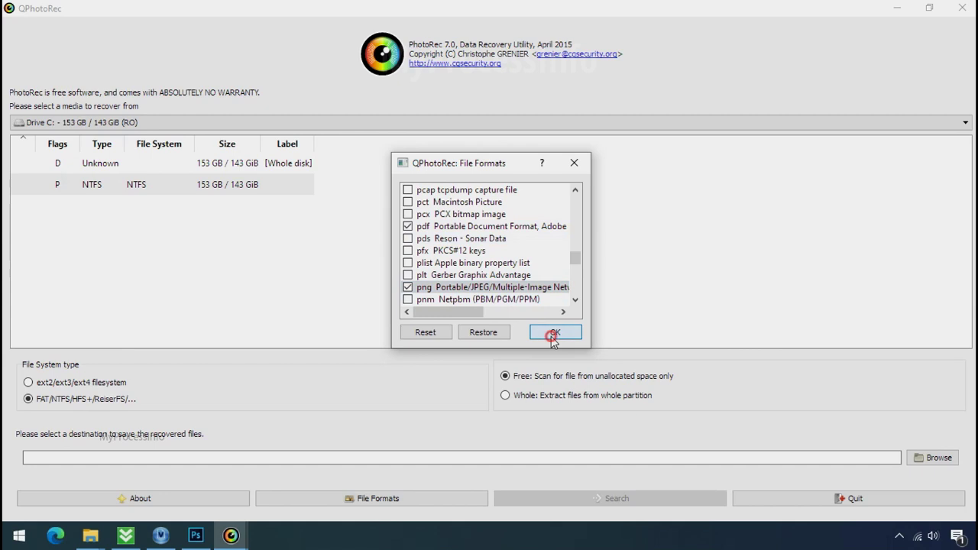
- Create a new Recovery folder on drive G: and set G:\Recovery as the destination
click(949, 457)
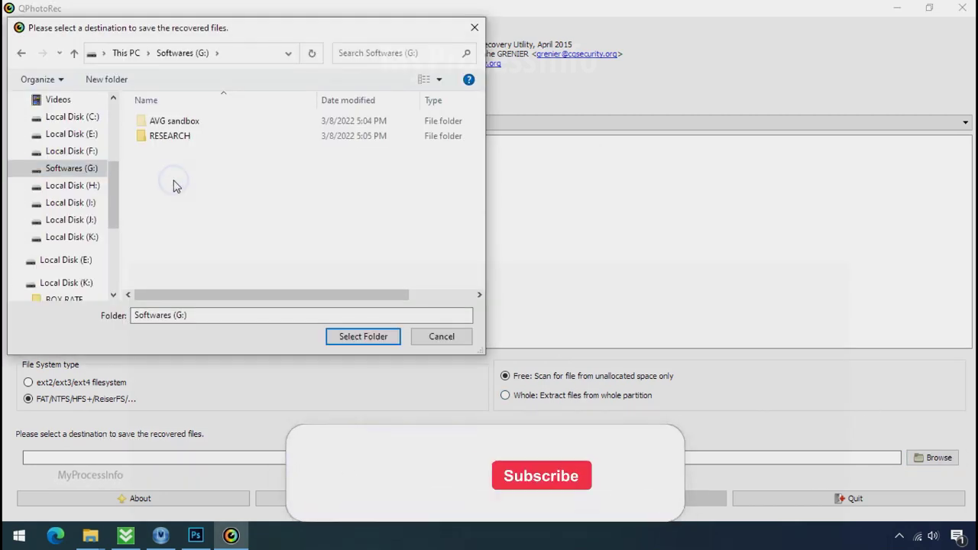
right_click(175, 184)
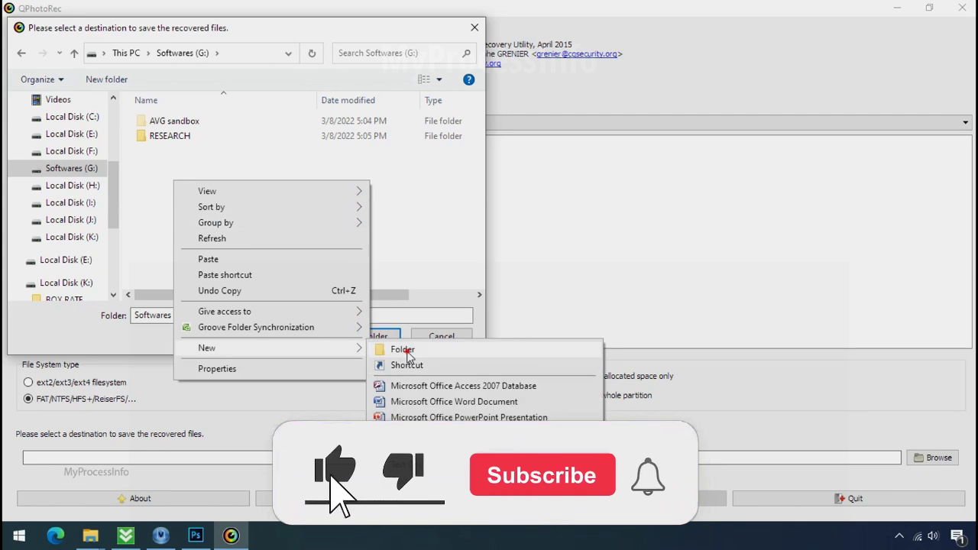
click(396, 265)
text(Recovery)
key(Return)
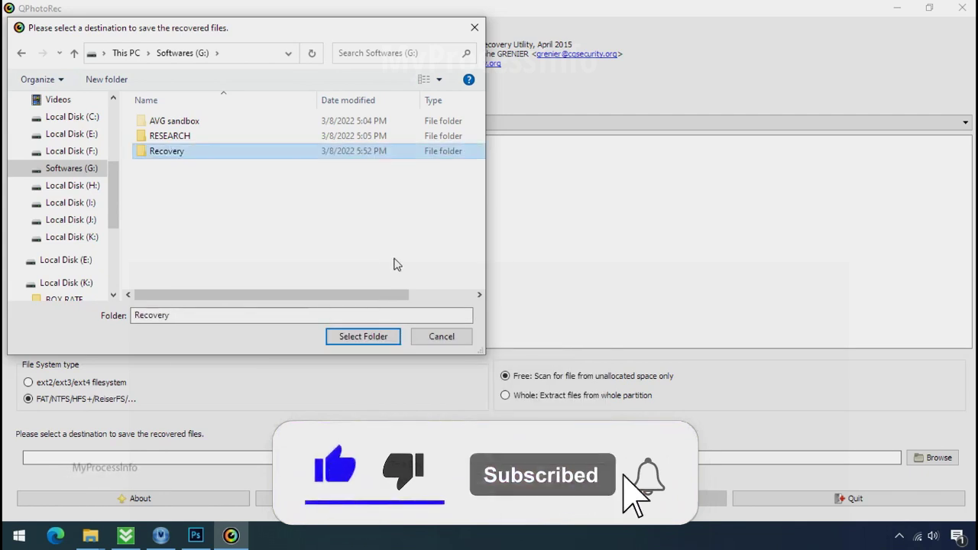
click(363, 342)
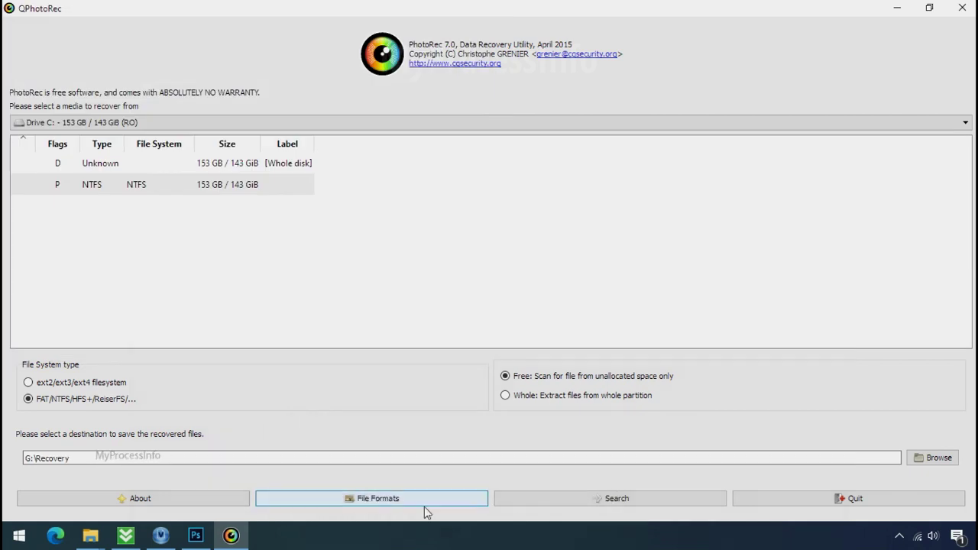
- Start the Drive C scan, then restore down the QPhotoRec window
click(615, 499)
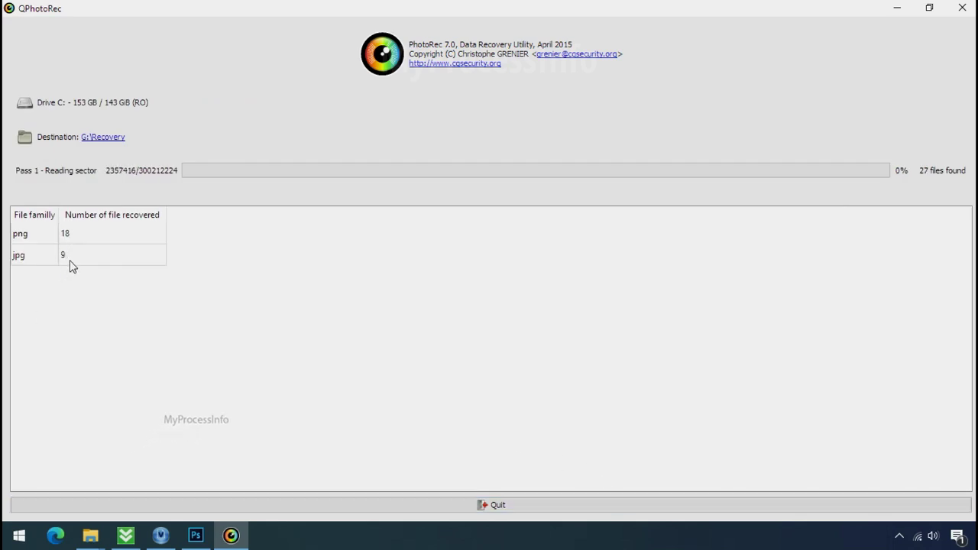
click(929, 7)
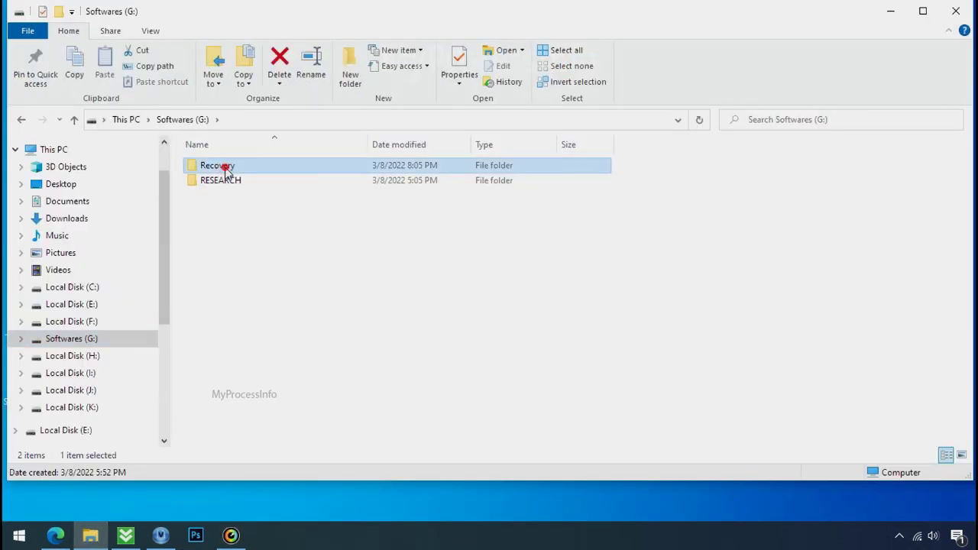
- Open G:\Recovery\recup_dir.3 and browse the recovered png, jpg and pdf files
double_click(223, 166)
double_click(227, 181)
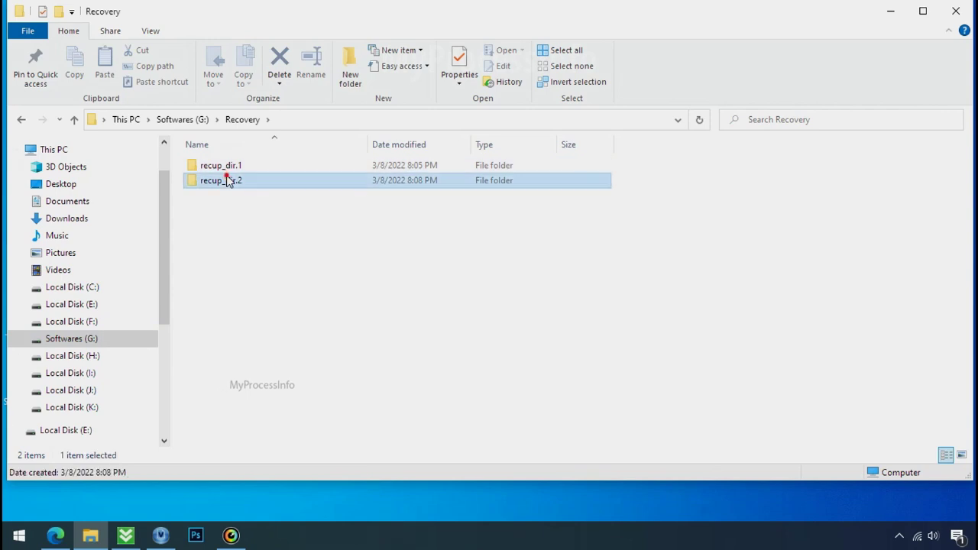
scroll(318, 242, down, 3)
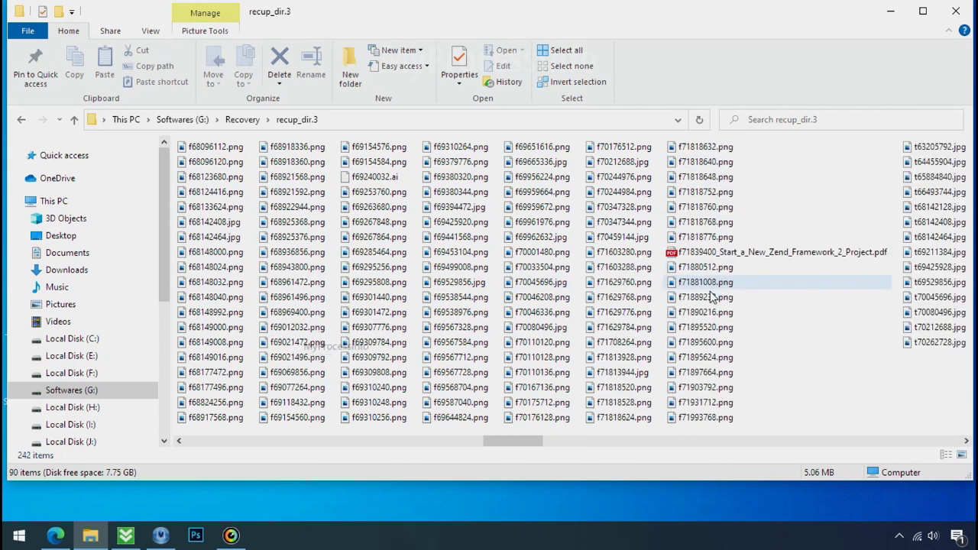
scroll(709, 309, down, 3)
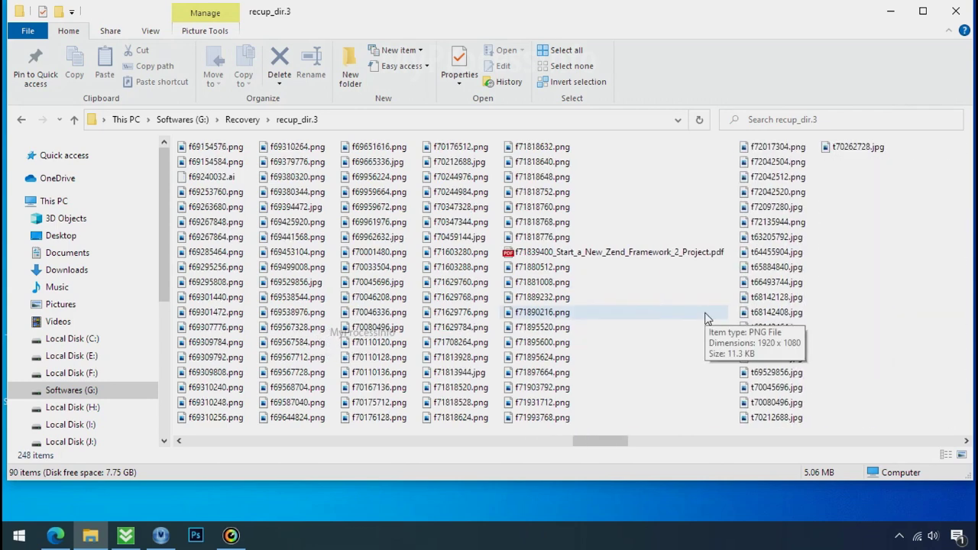
scroll(709, 316, down, 1)
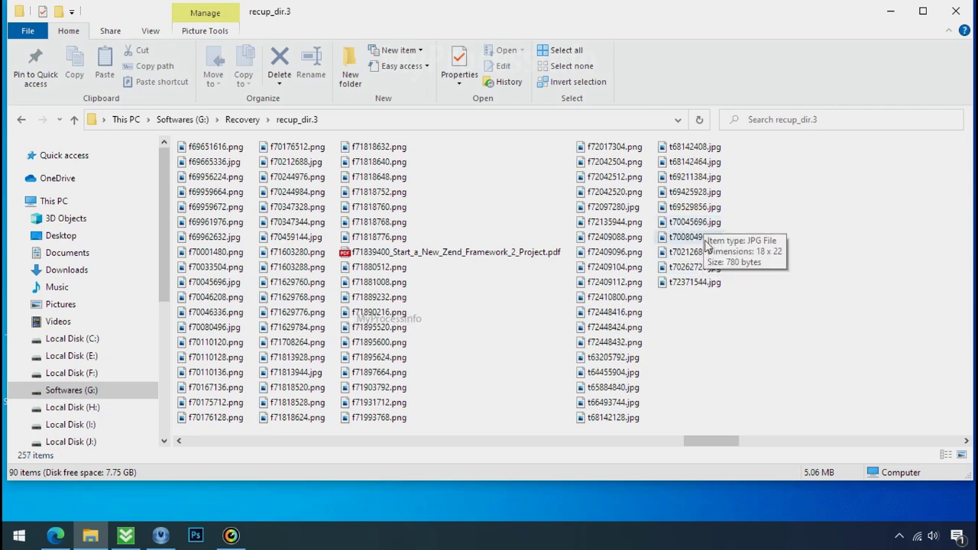
scroll(695, 333, down, 3)
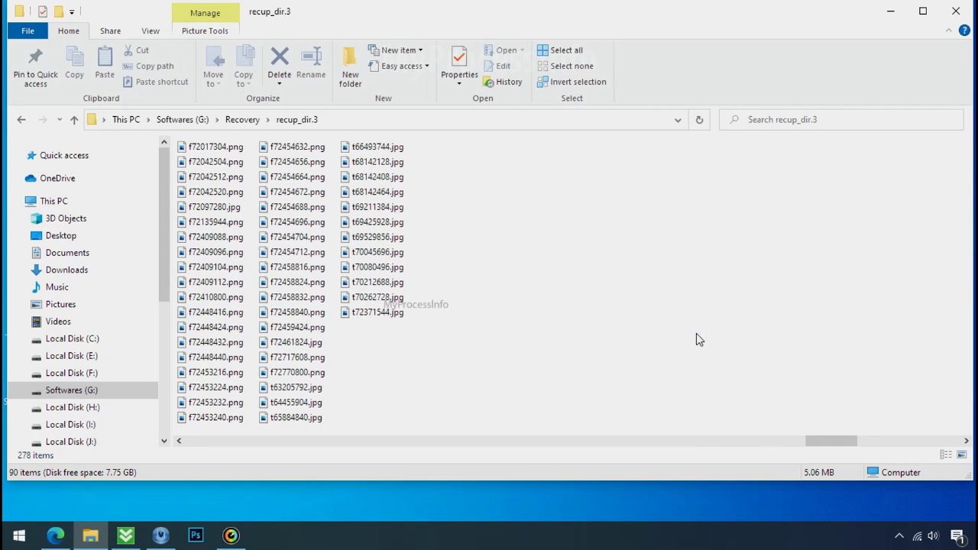